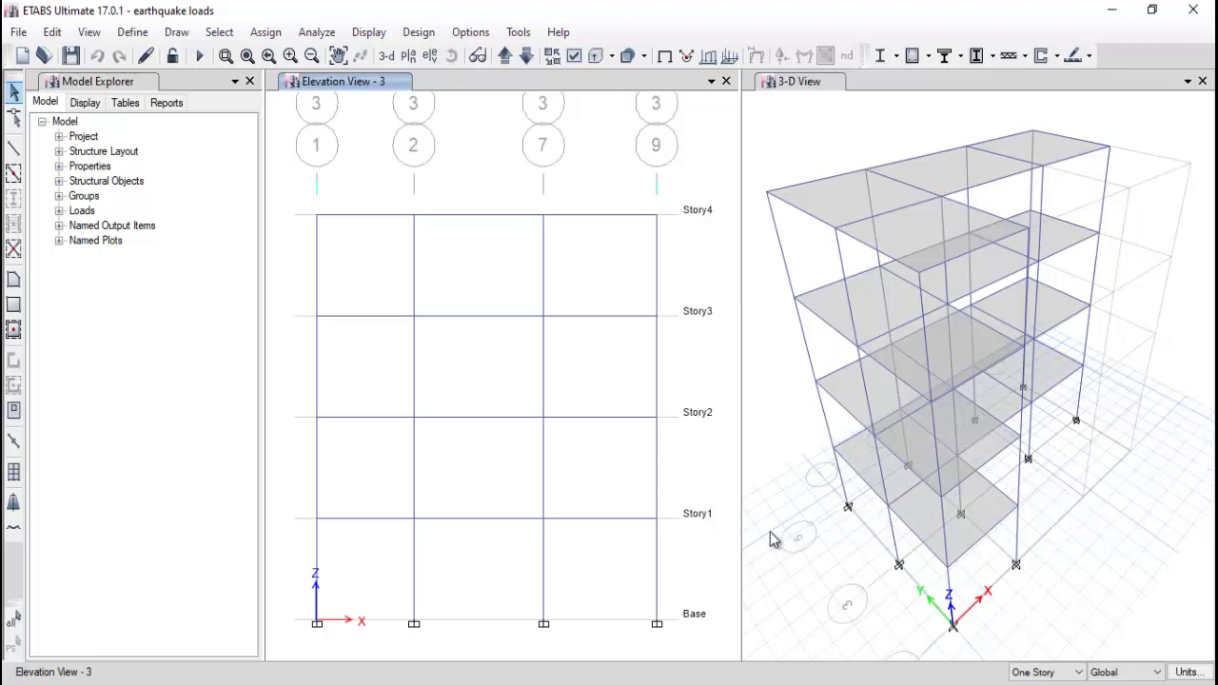
Restrict the EQ +X seismic load pattern to the X direction and its eccentricities by excluding all three Y direction options.
click(132, 32)
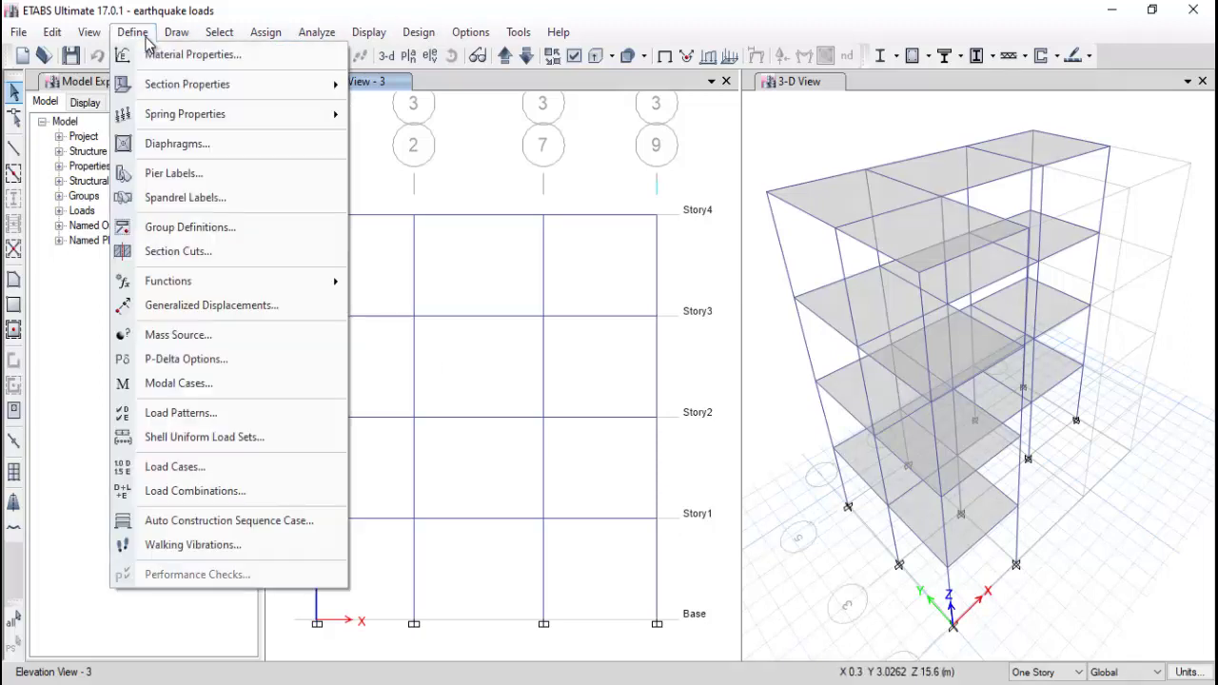
click(177, 415)
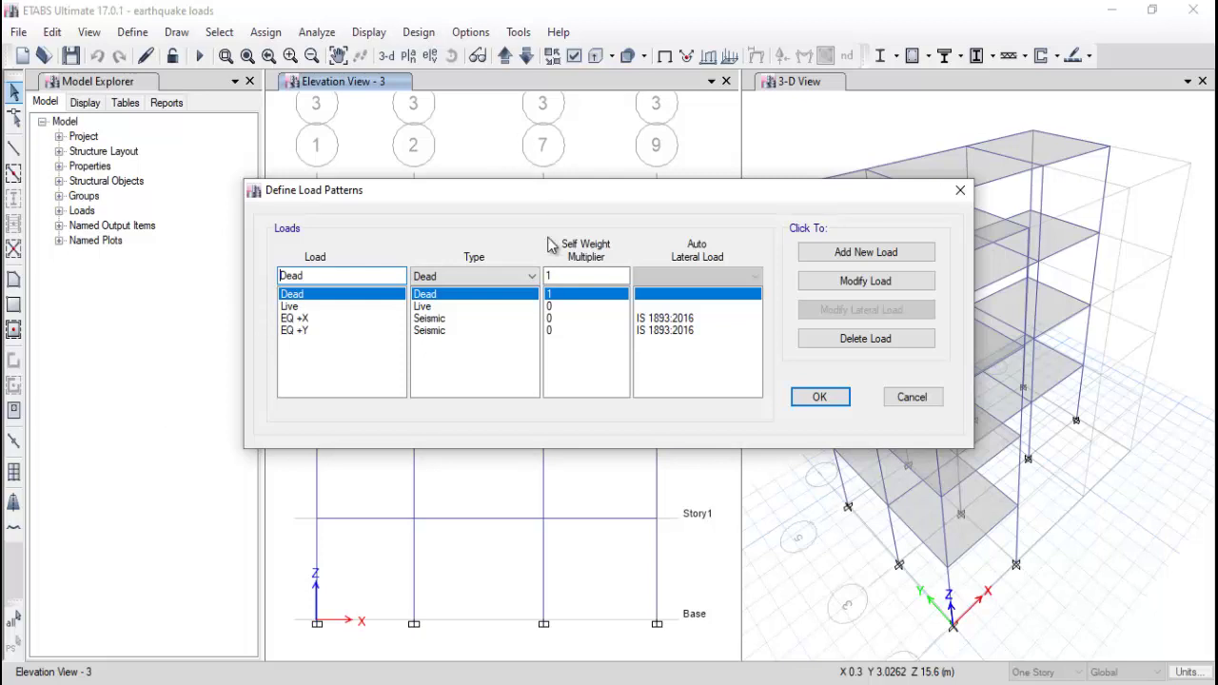
click(644, 320)
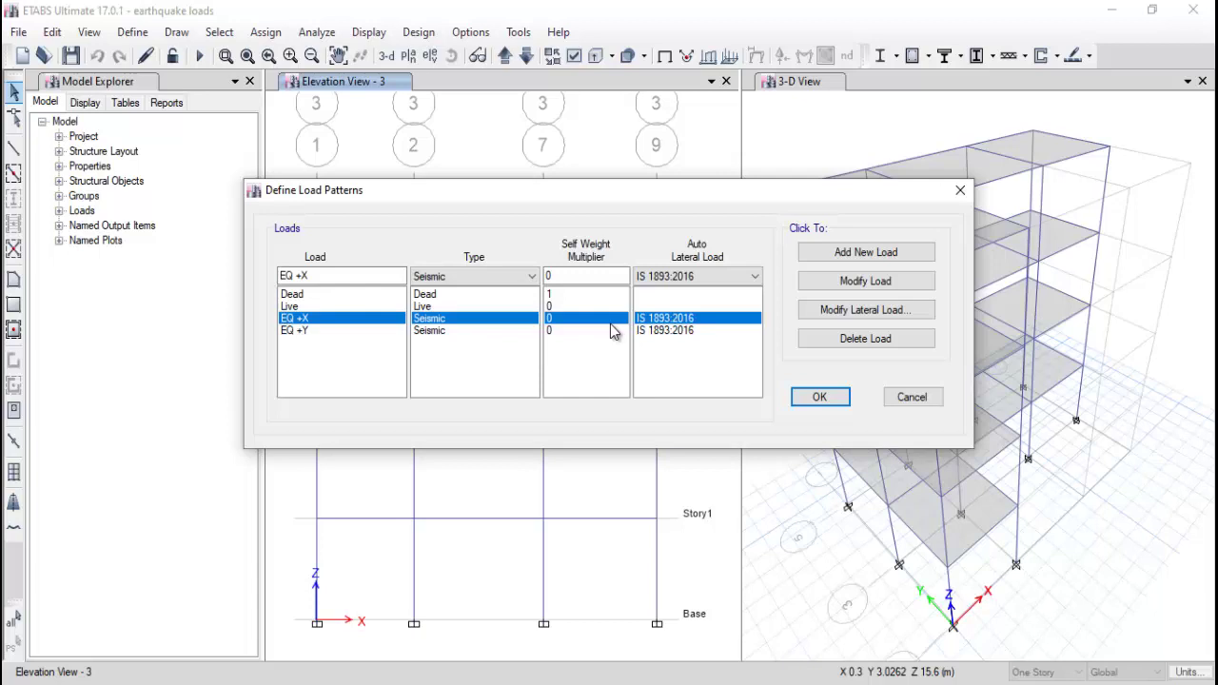
click(834, 283)
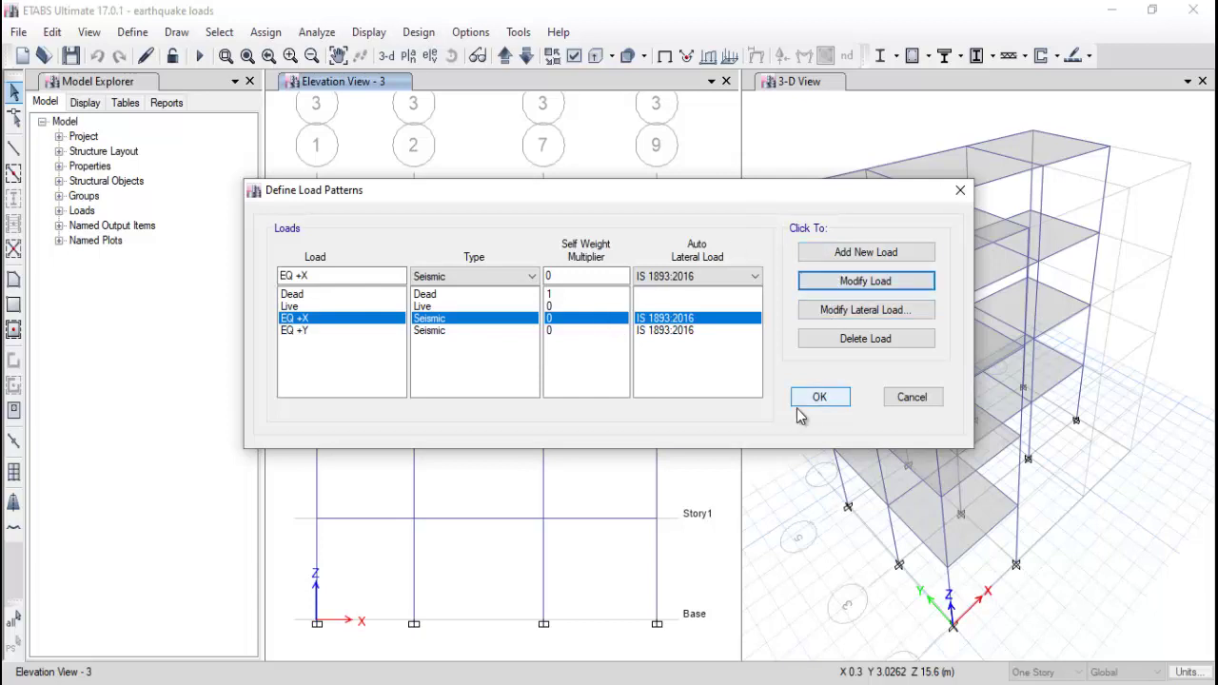
click(837, 311)
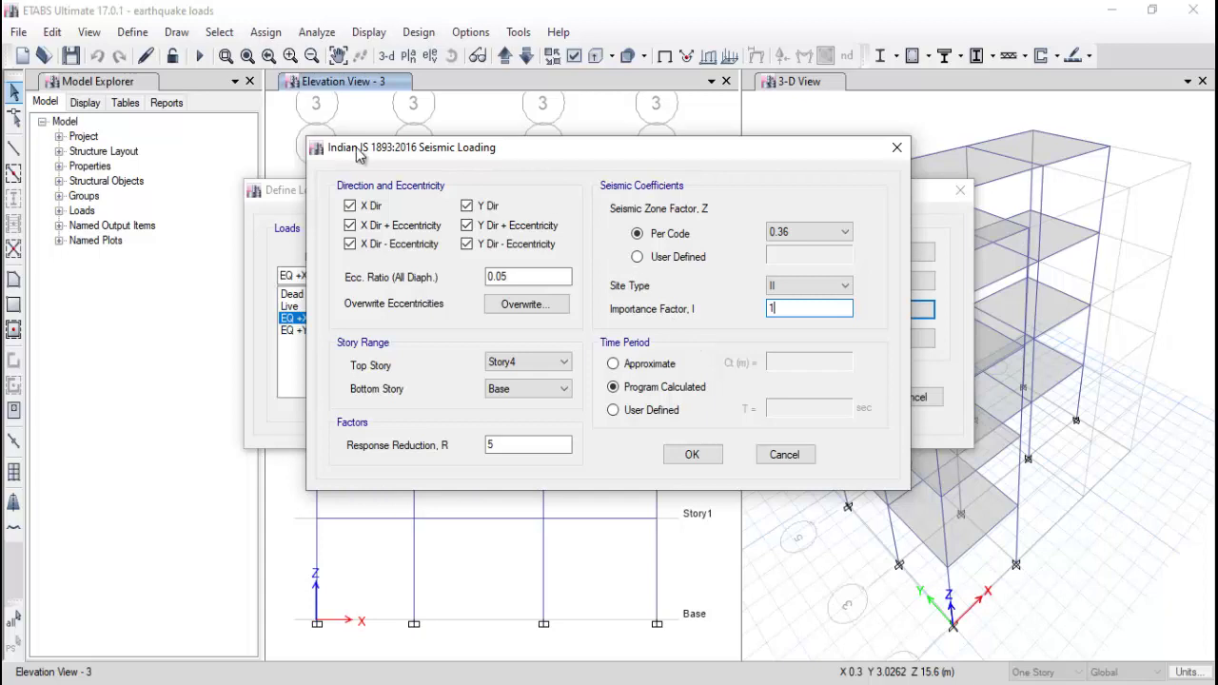
drag(355, 153, 545, 158)
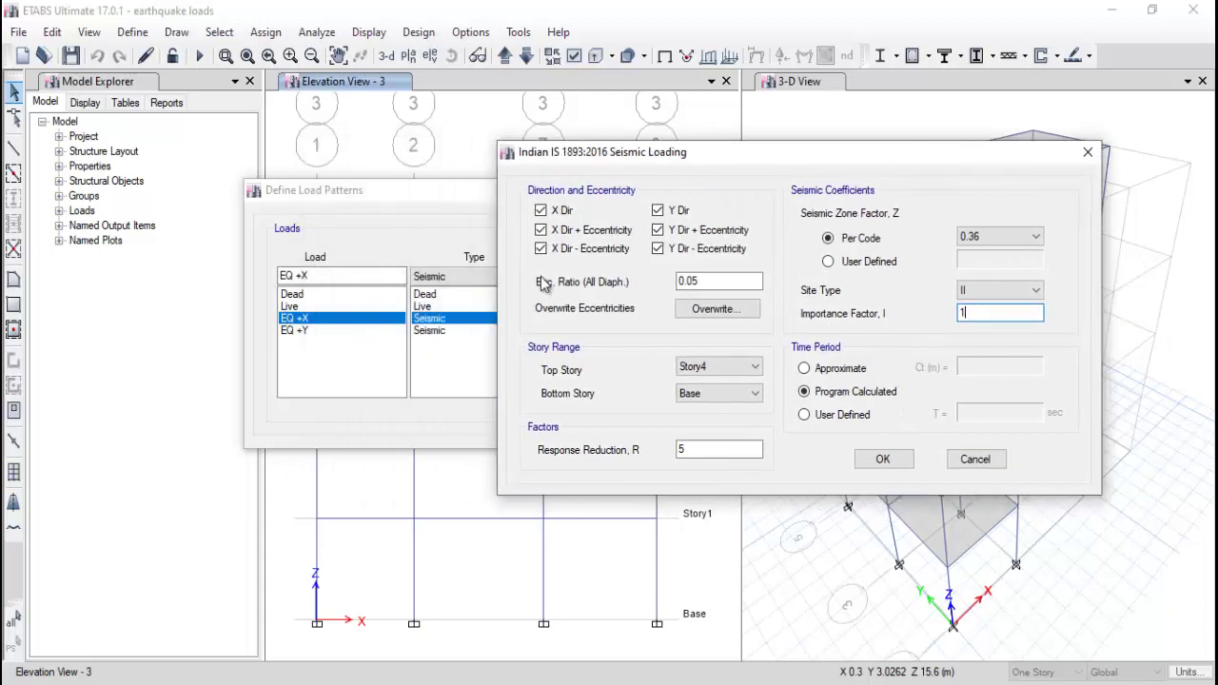
click(658, 211)
click(657, 229)
click(658, 249)
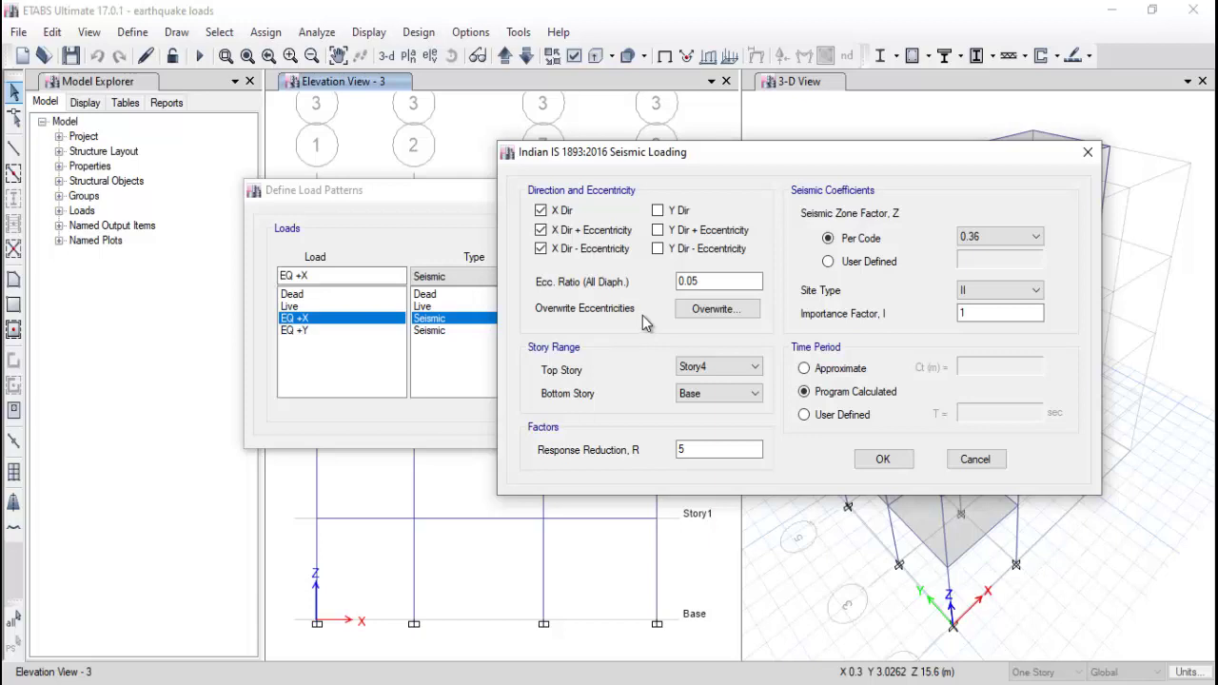
Keep top story Story4, seismic zone factor 0.36 and site type II for EQ +X, and accept the seismic loading.
click(692, 367)
click(689, 379)
click(997, 240)
click(1035, 237)
click(1008, 289)
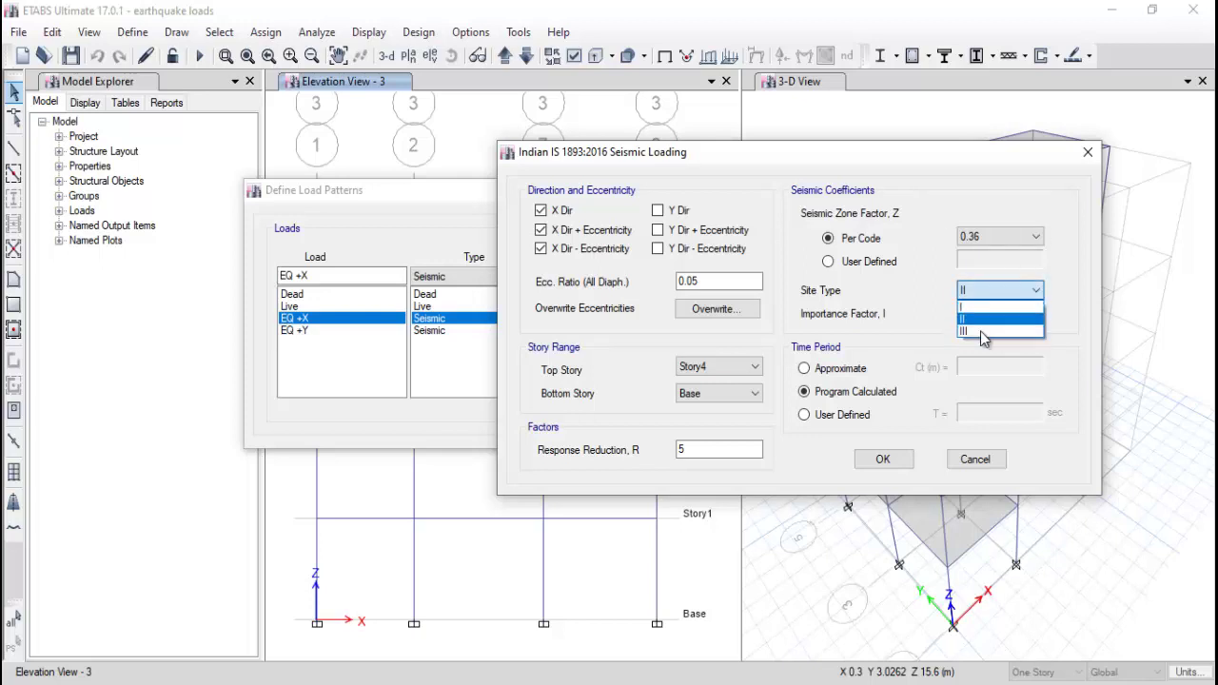
click(932, 319)
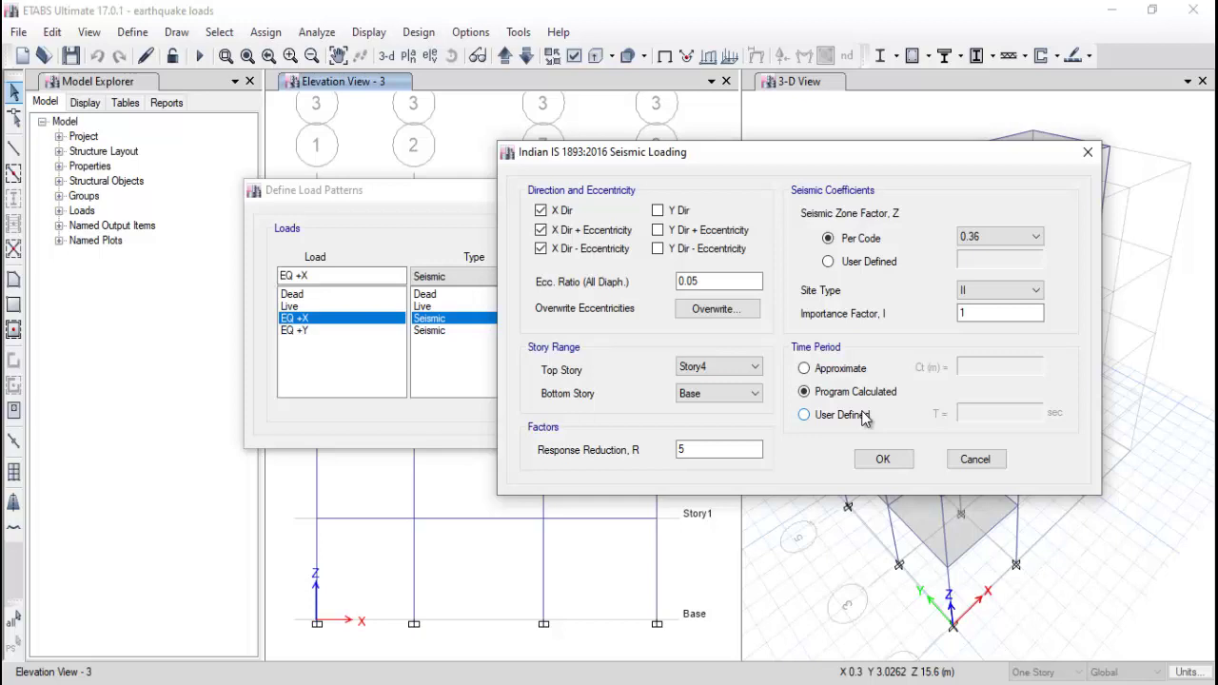
click(881, 460)
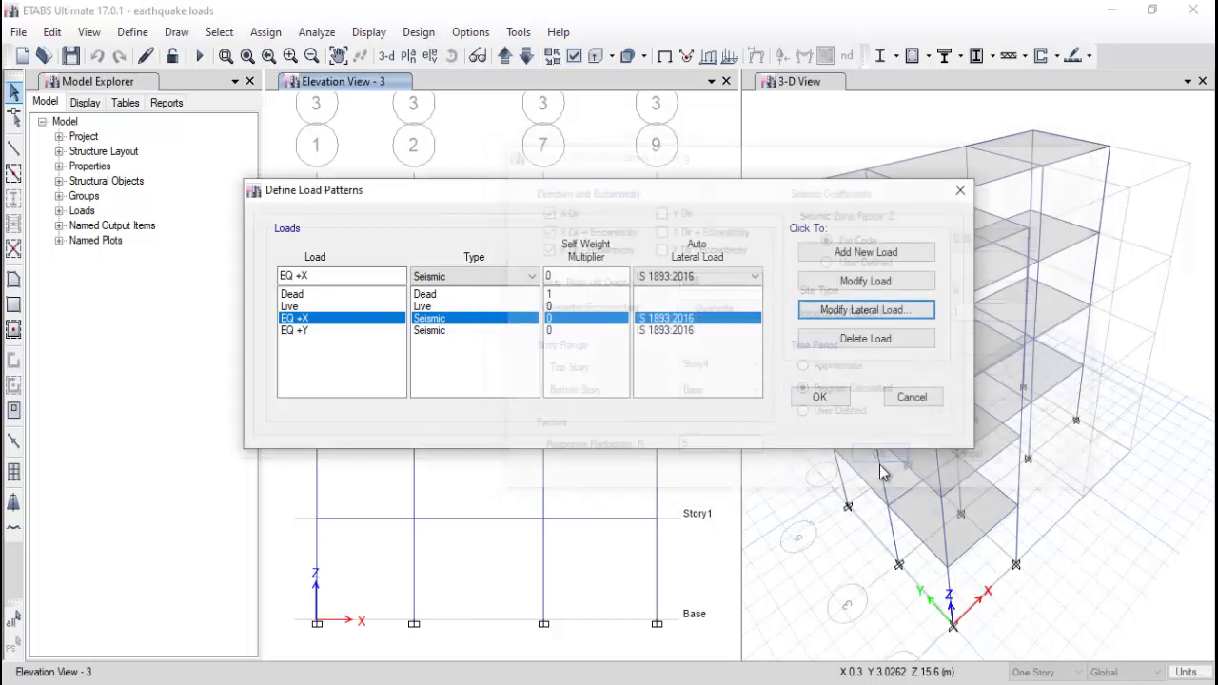
Restrict the EQ +Y seismic load pattern to the Y direction and its eccentricities by excluding all three X direction options.
click(339, 331)
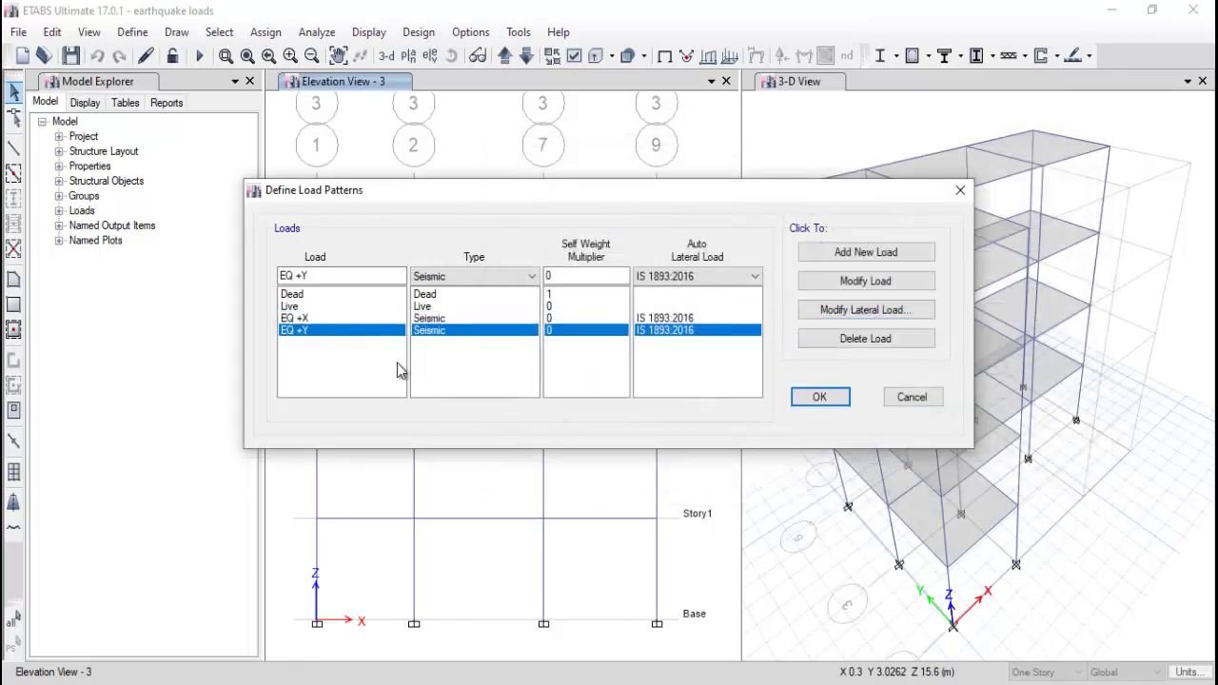
click(826, 310)
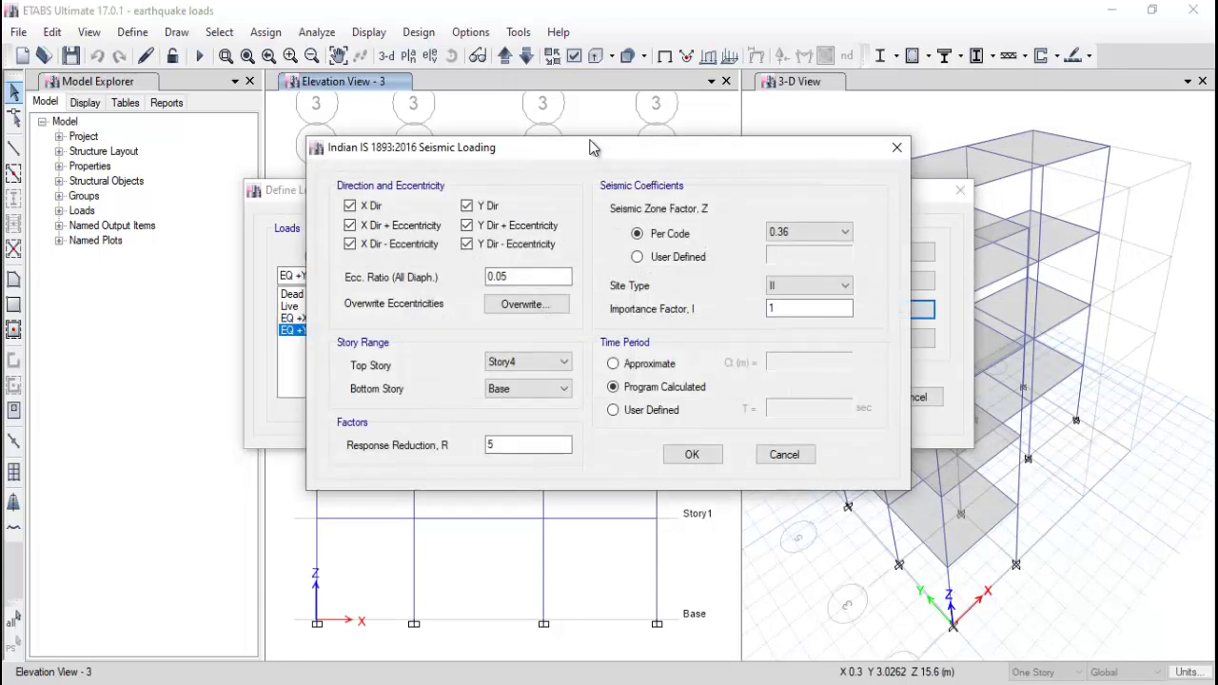
drag(590, 148, 427, 152)
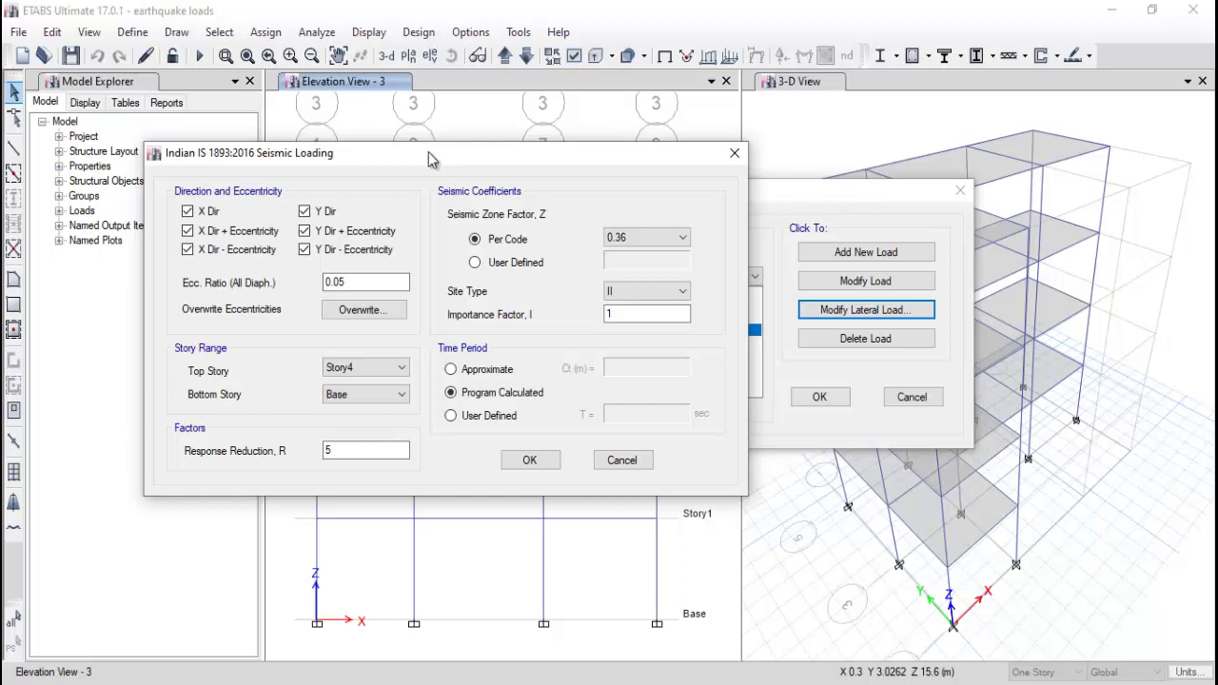
drag(371, 155, 654, 163)
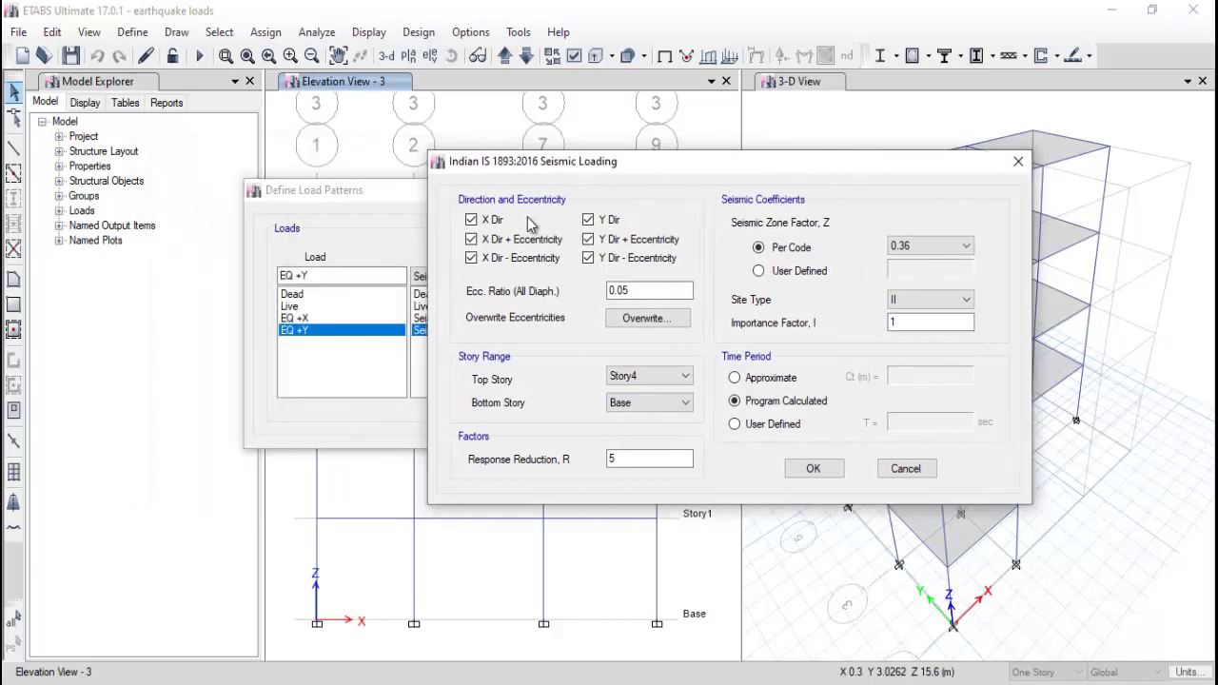
click(471, 219)
click(471, 239)
click(471, 258)
click(810, 471)
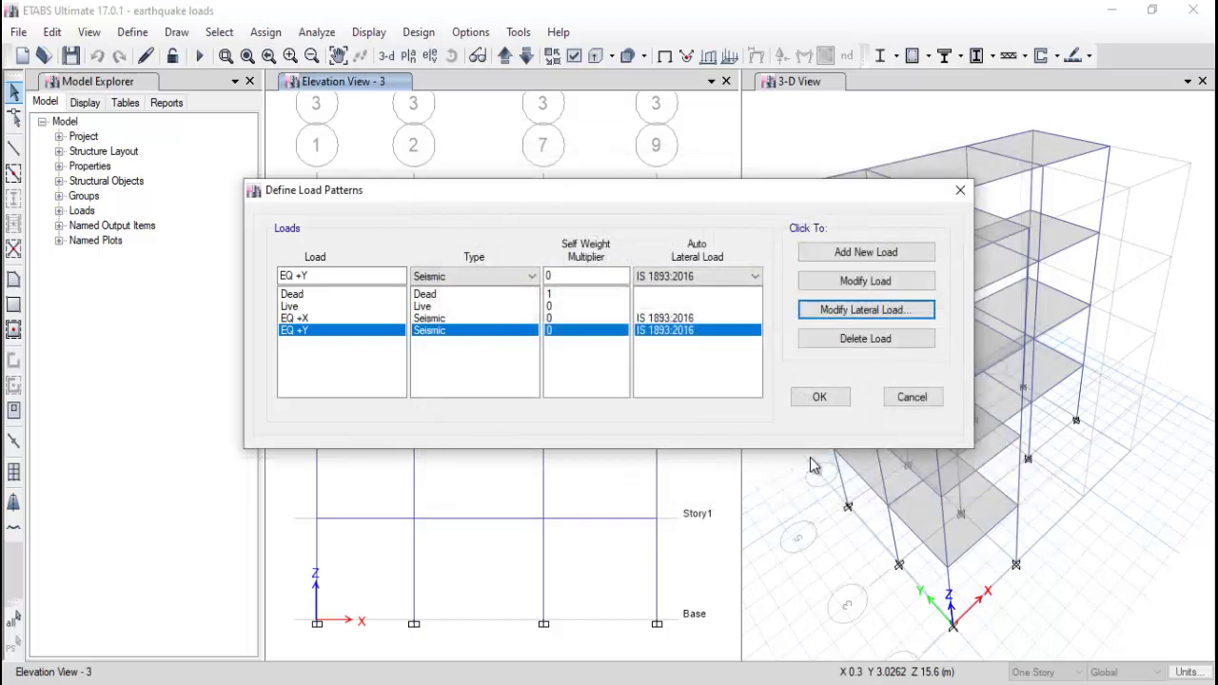
Add a load pattern named Wind X of type Wind with Indian IS875:1987 as its auto lateral load.
click(384, 354)
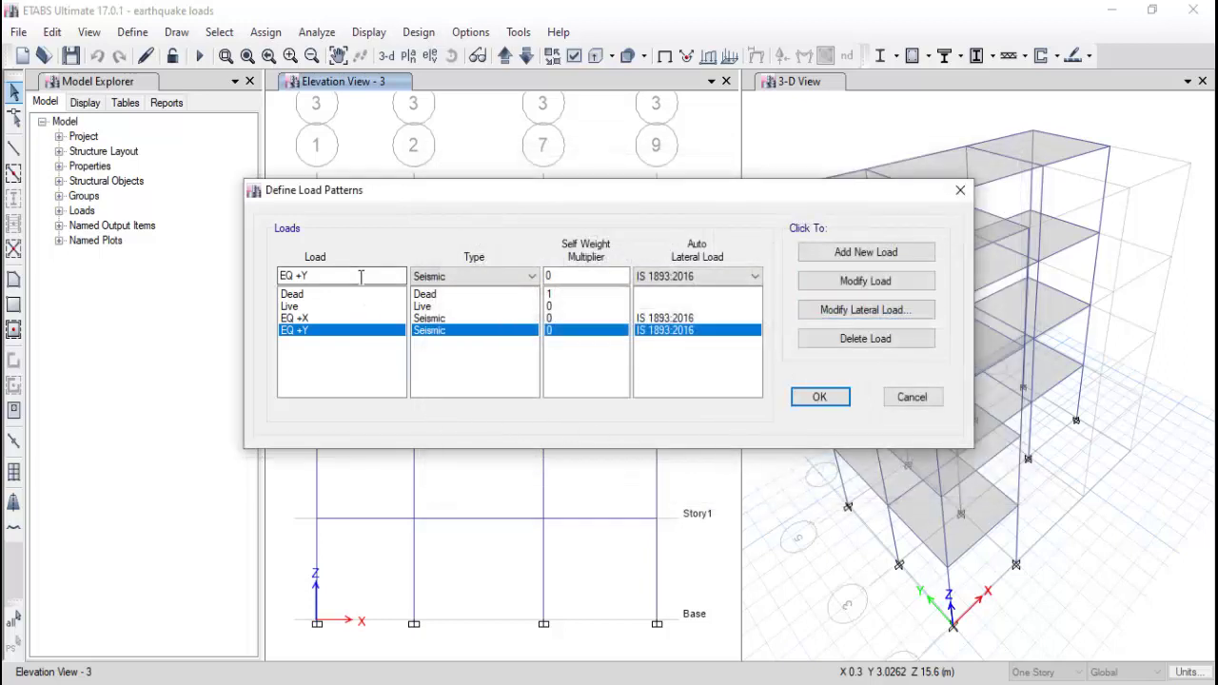
drag(359, 276, 249, 297)
text(Winf)
text(d )
text(X)
click(439, 278)
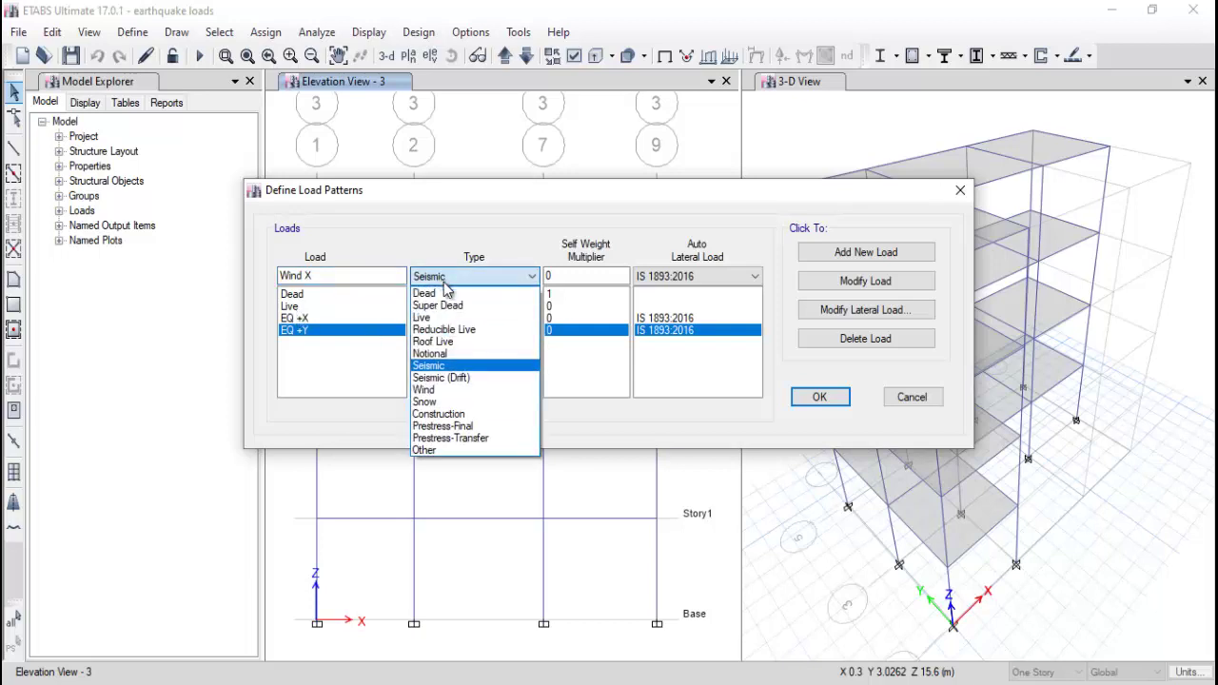
click(464, 389)
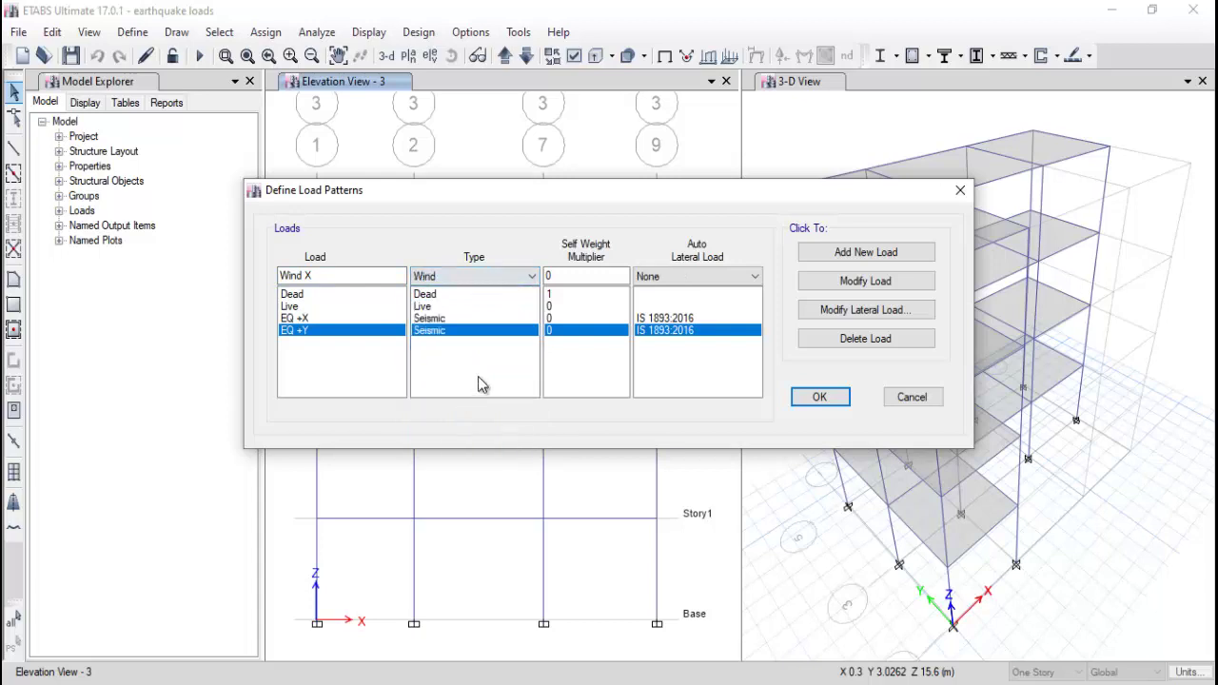
click(651, 280)
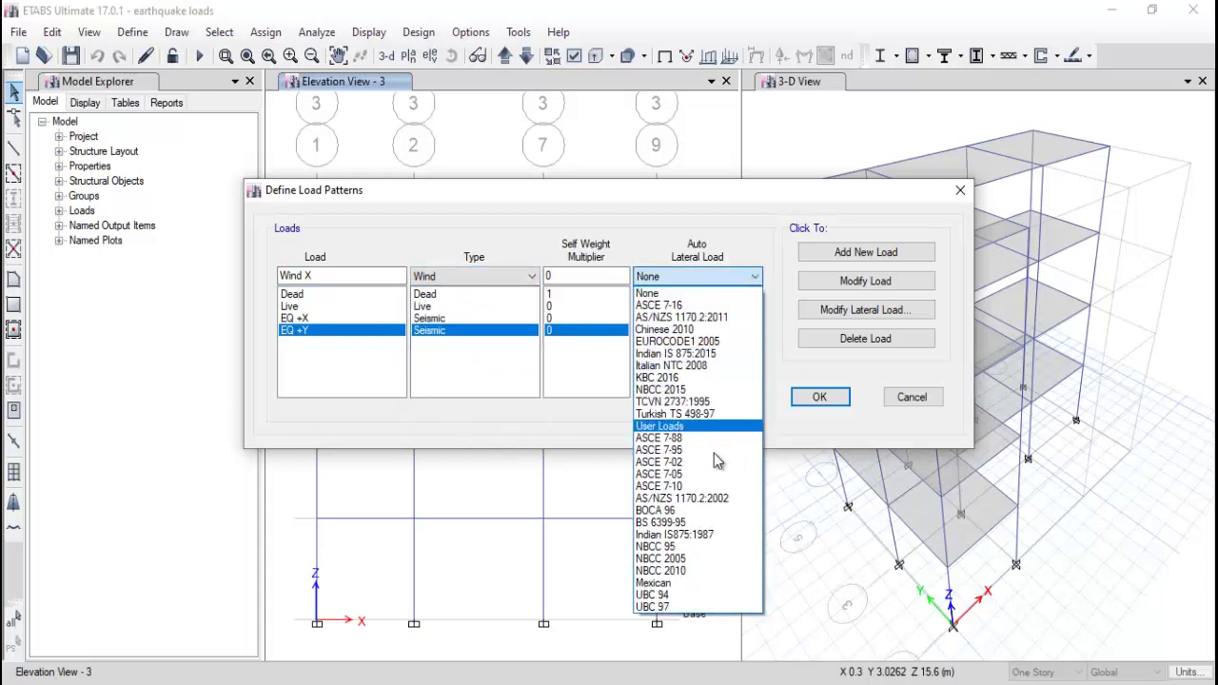
click(715, 534)
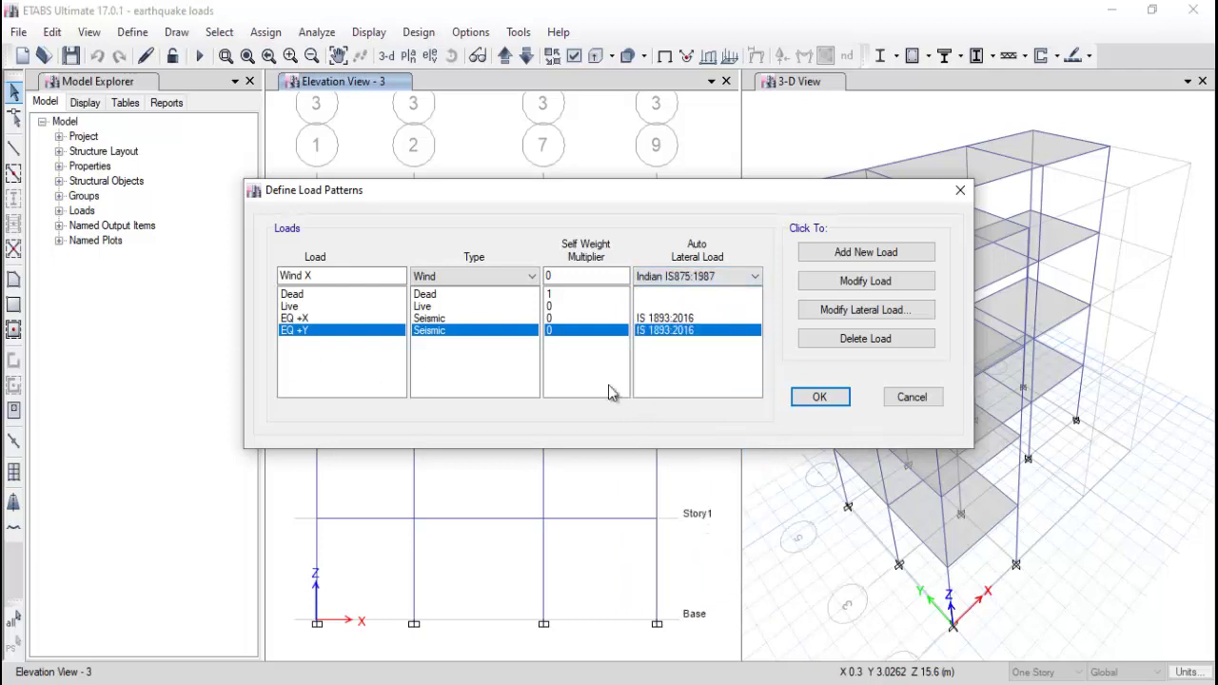
click(835, 253)
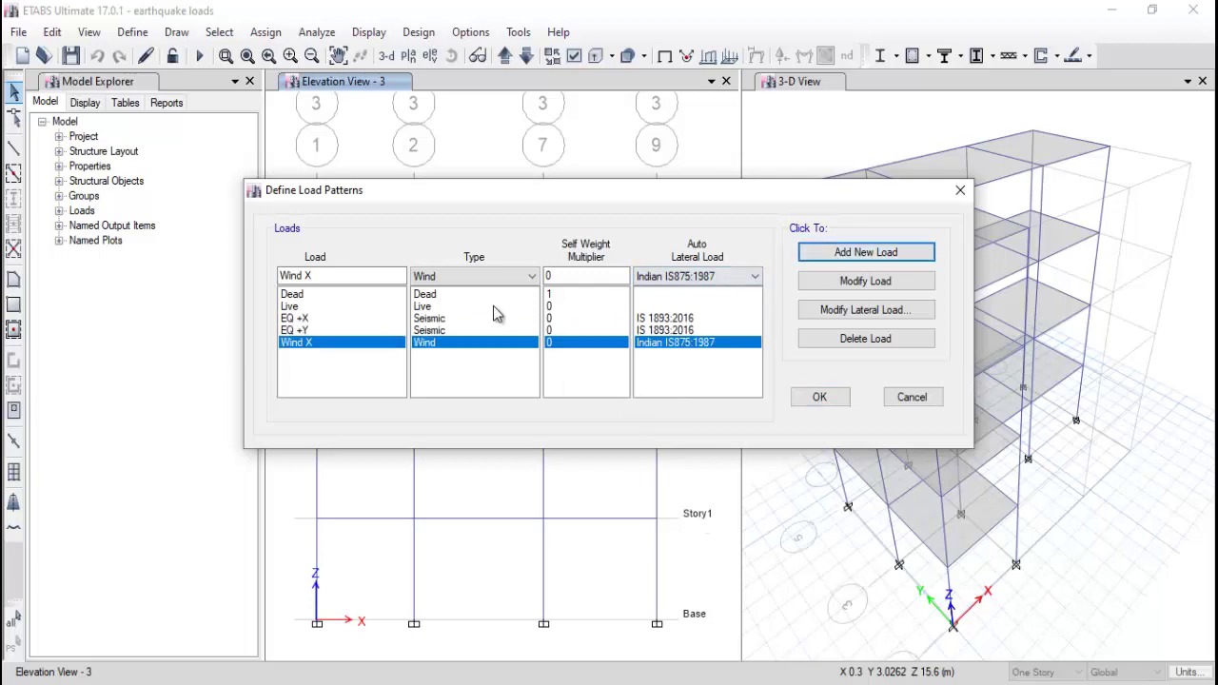
Add a second wind load pattern named Wind Y with the same Indian IS875:1987 auto lateral load.
click(358, 277)
key(BackSpace)
text(Y)
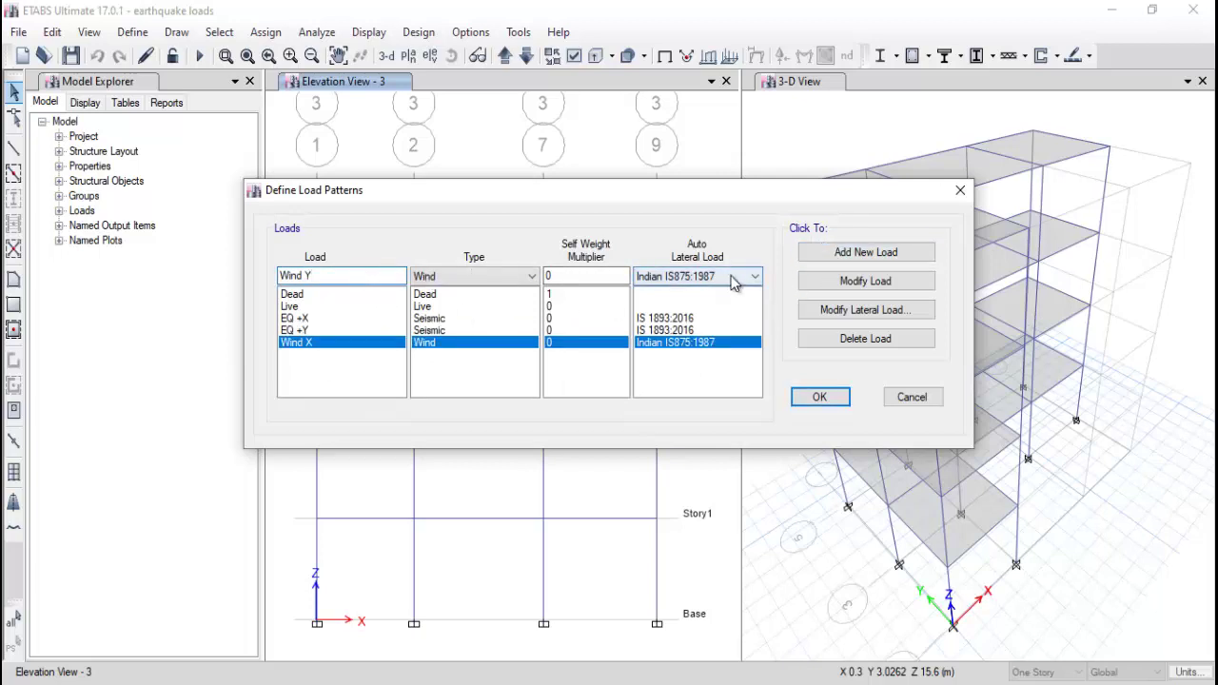
click(826, 252)
Set Wind X to exposure from extents of diaphragms and accept its exposure width data with direction angles 0; 90.
click(306, 342)
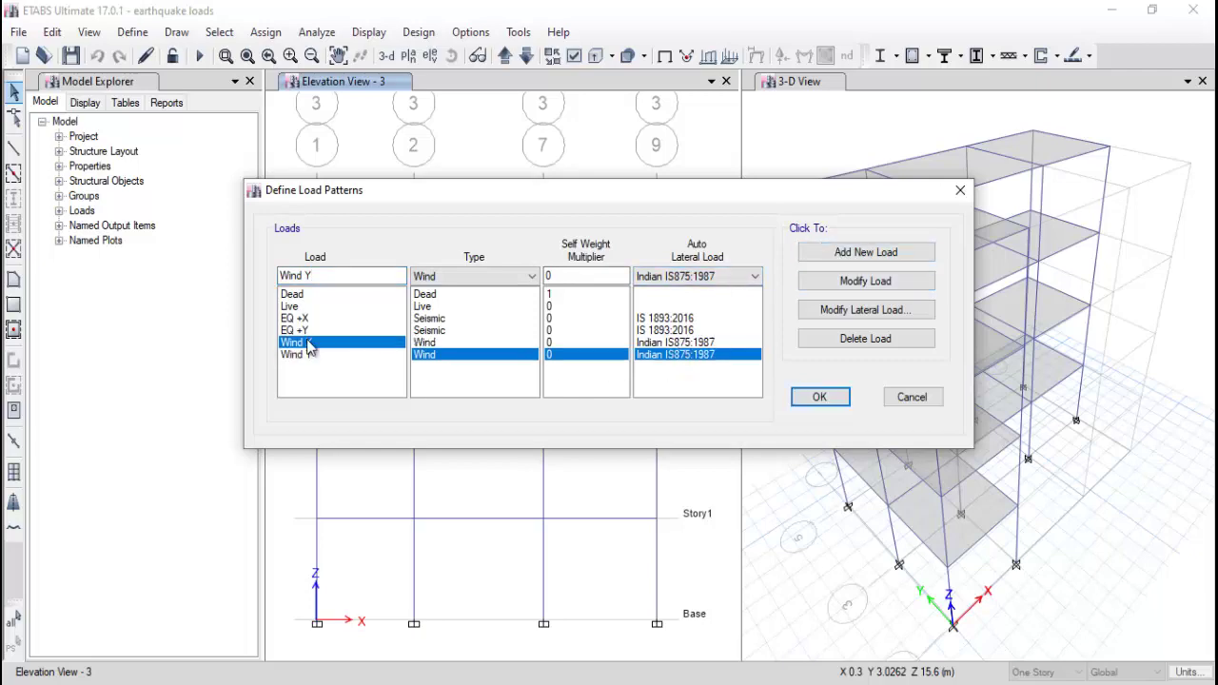
click(830, 309)
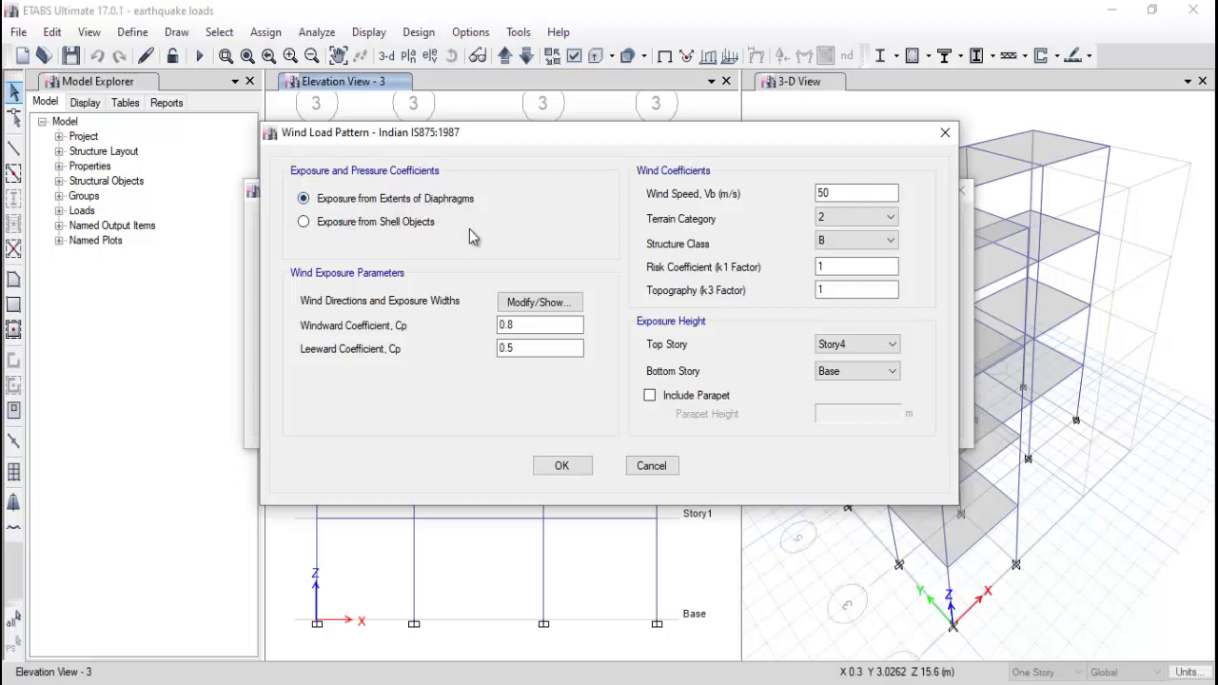
click(452, 207)
click(539, 302)
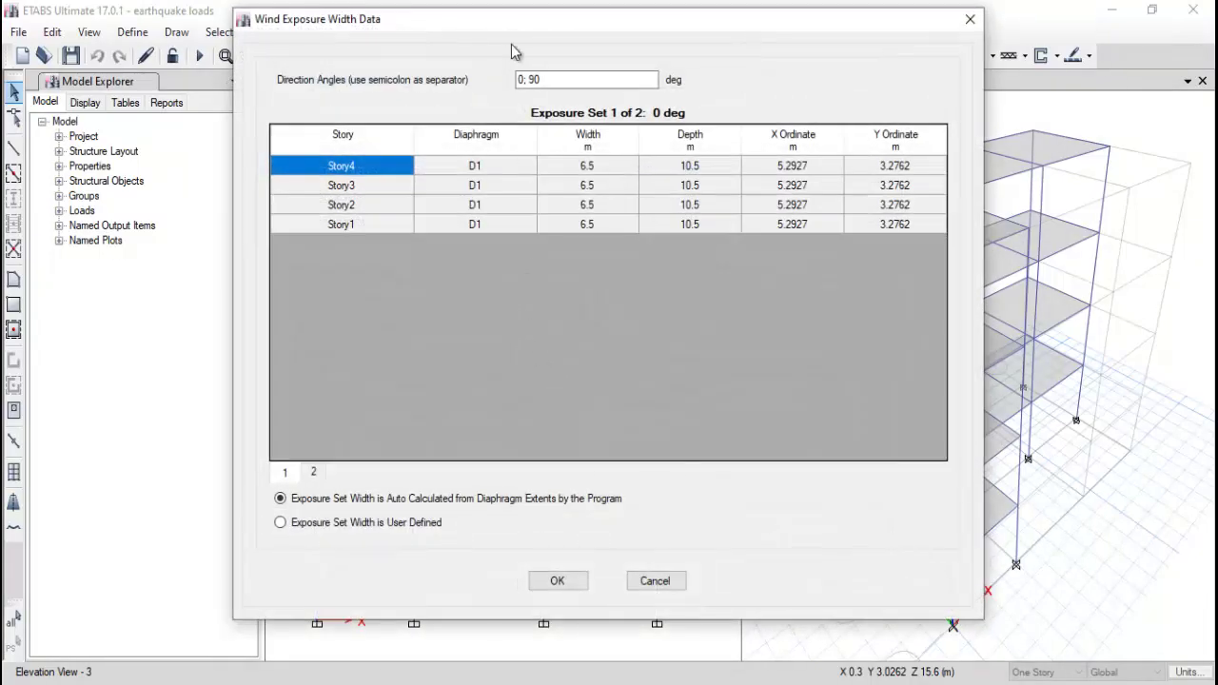
drag(511, 44, 696, 43)
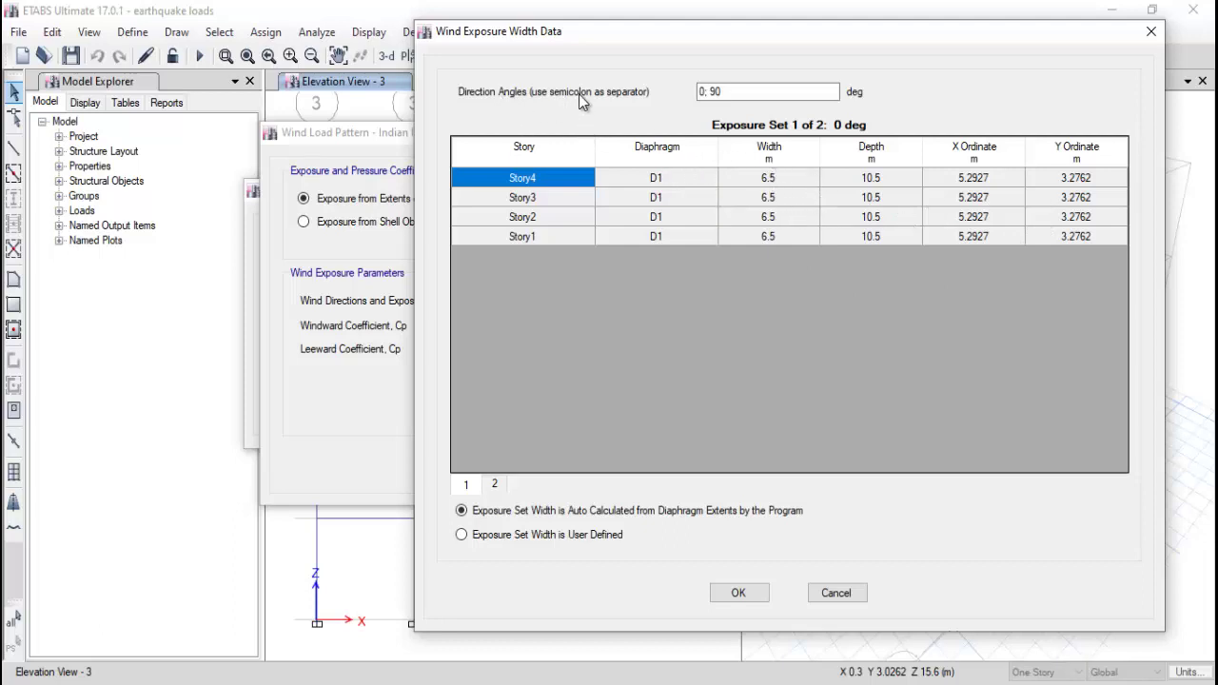
click(707, 98)
click(736, 594)
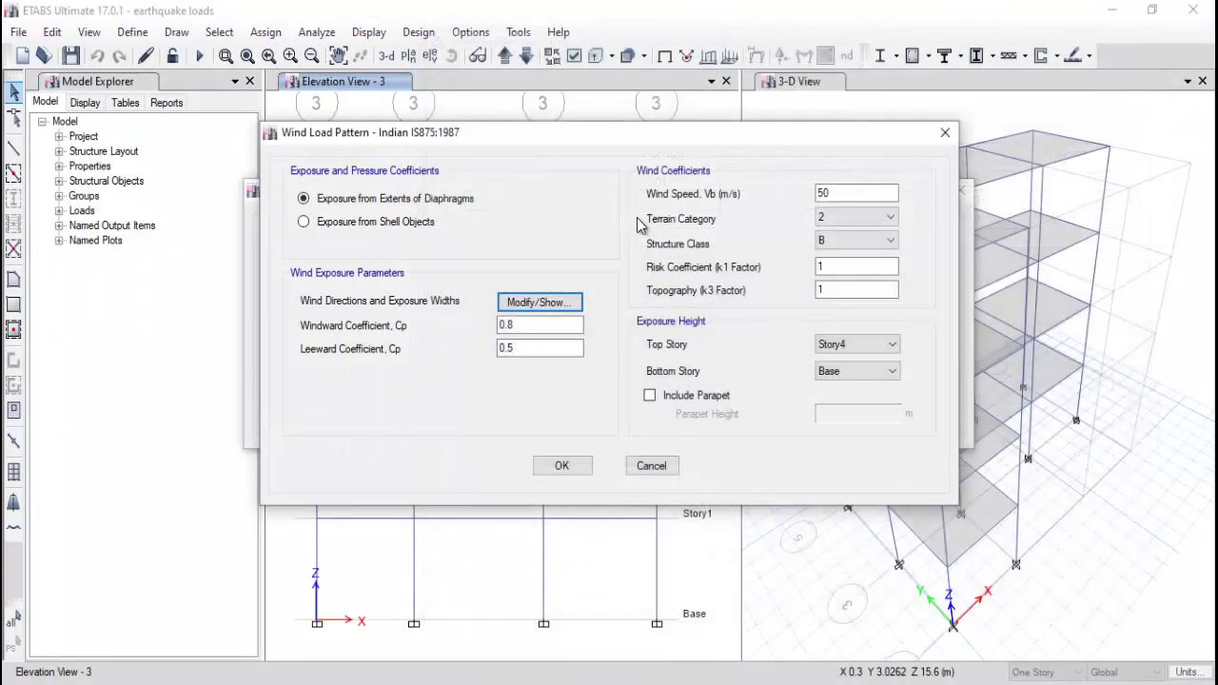
Accept the Wind X pattern with wind speed 50 m/s and an exposure height from Base to Story4.
click(866, 193)
click(843, 371)
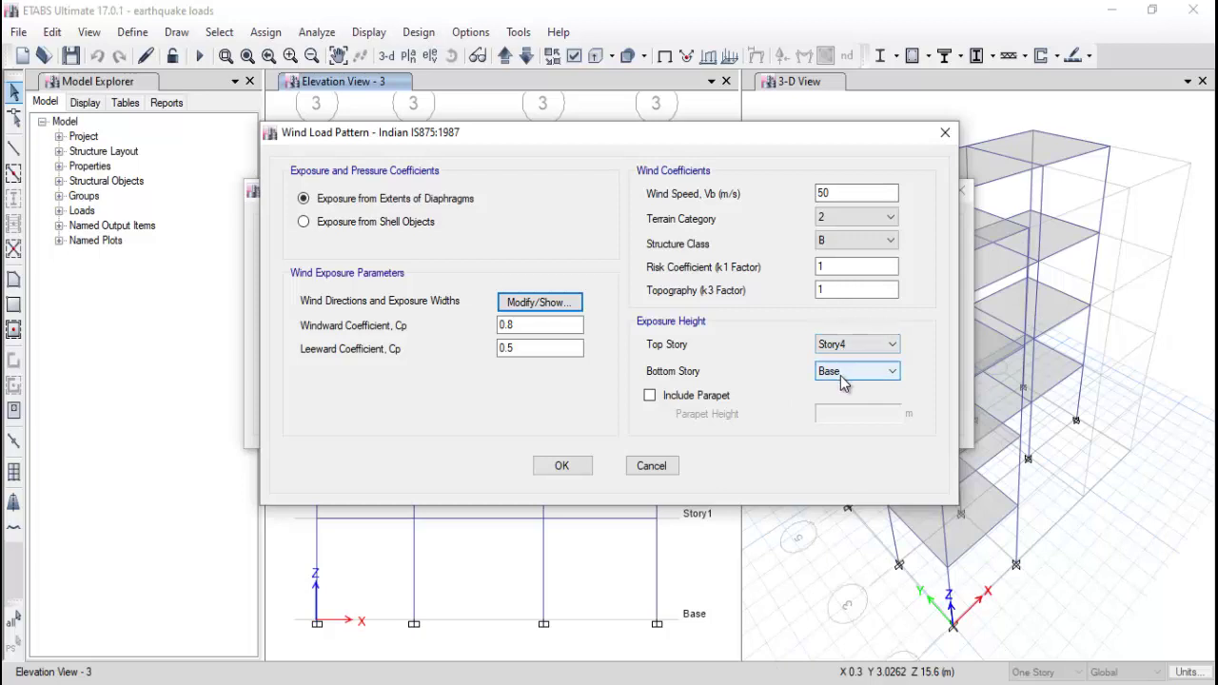
click(565, 465)
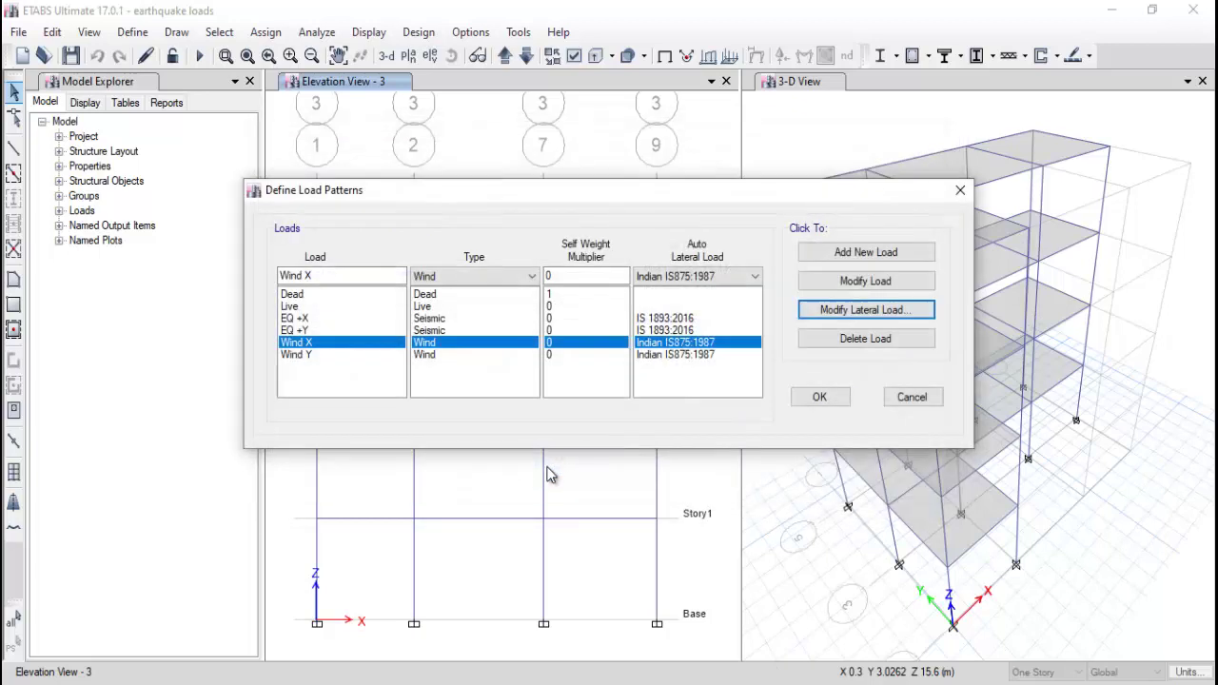
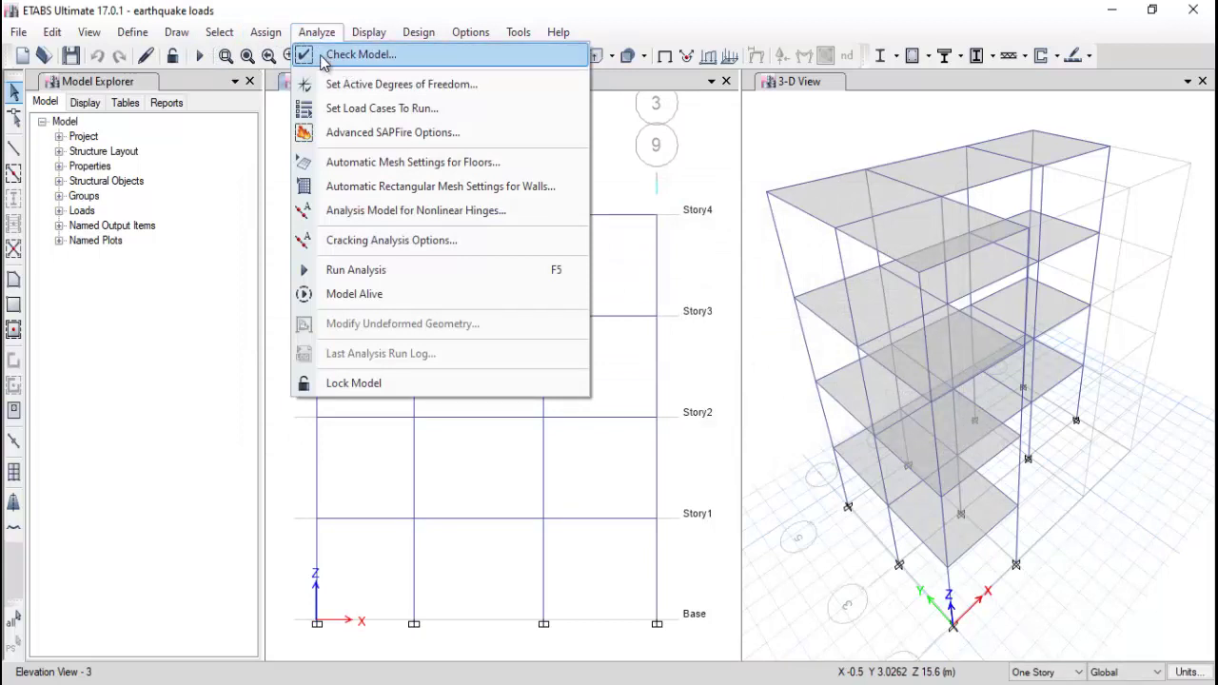
Open the load combination definitions to work on the list of existing combinations.
click(132, 32)
click(211, 492)
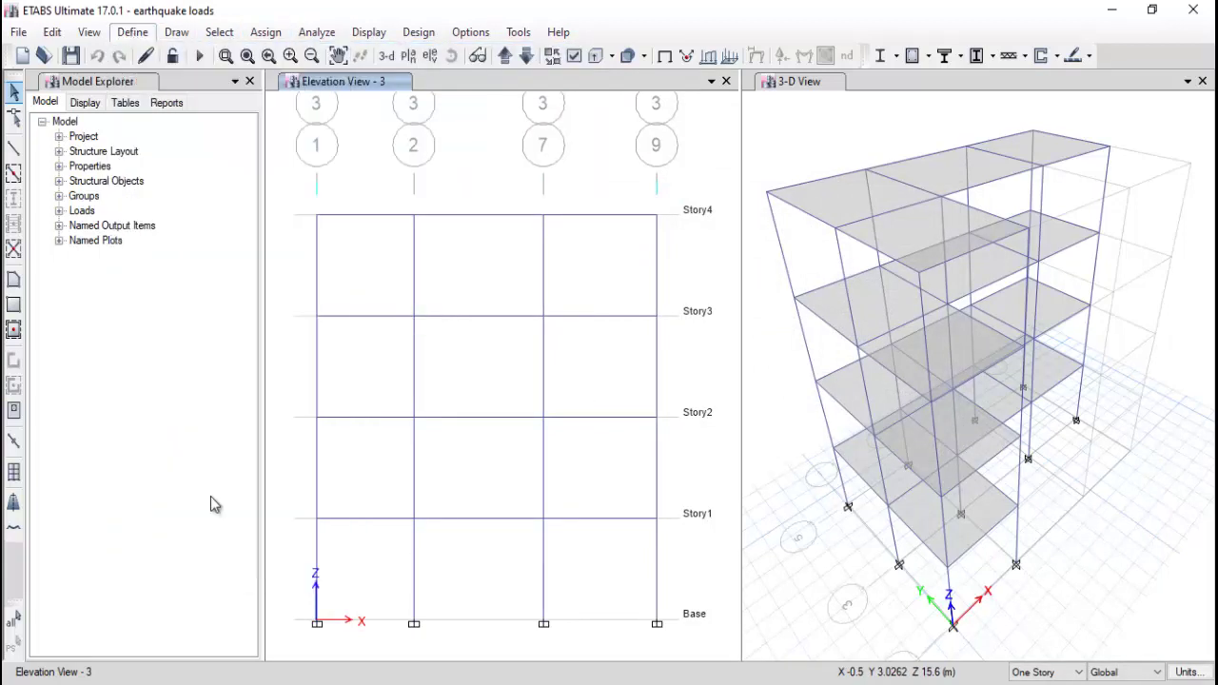
click(493, 398)
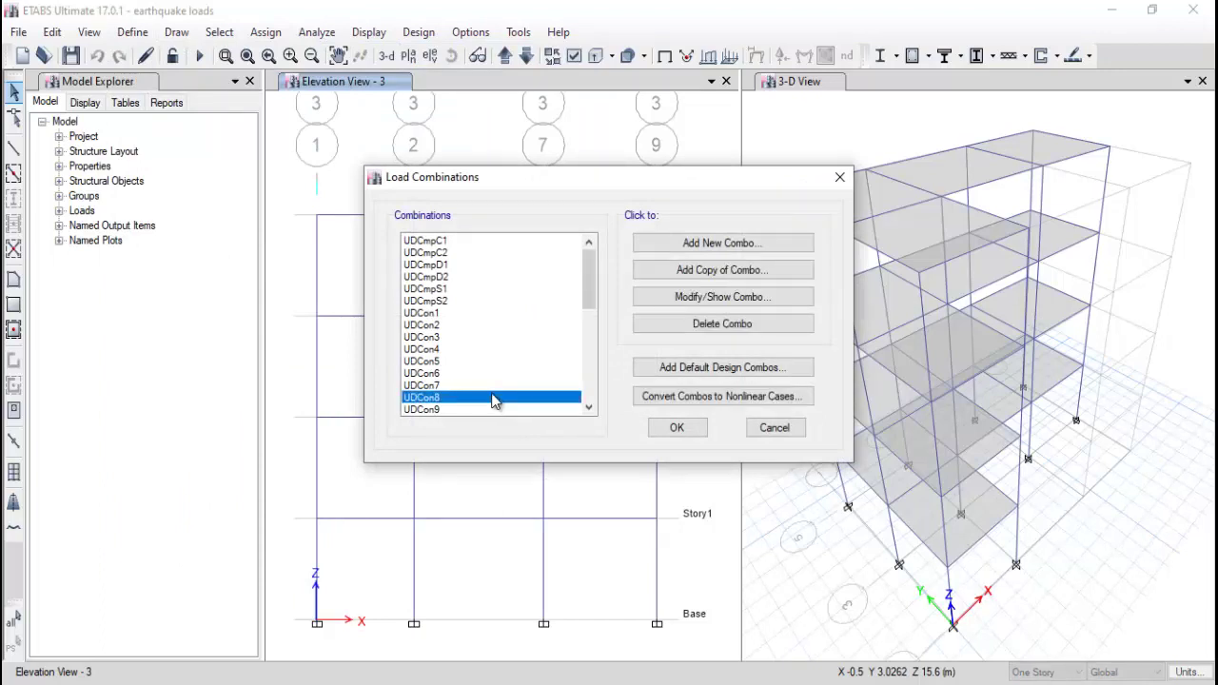
Try to select several existing load combinations together, starting with UDCmpC1 and continuing through the UDCon entries.
click(426, 241)
drag(429, 250, 444, 411)
ctrl+click(444, 340)
ctrl+click(444, 339)
ctrl+click(443, 350)
drag(585, 298, 485, 302)
drag(444, 265, 443, 290)
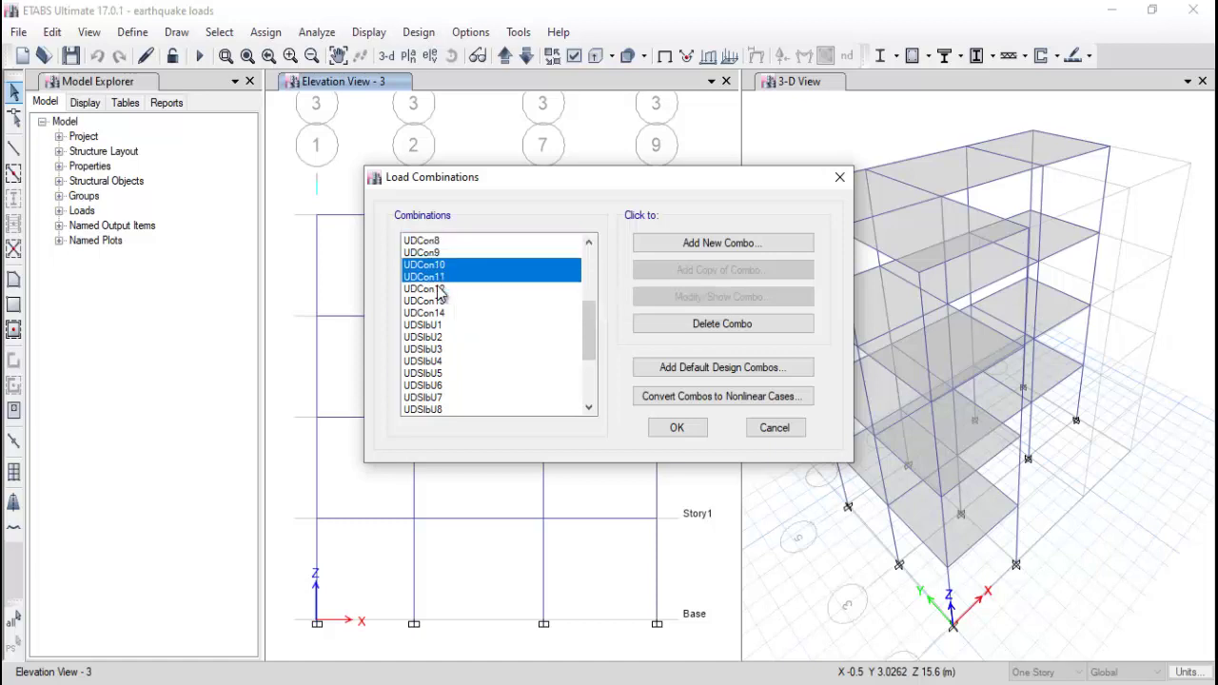
scroll(459, 380, up, 5)
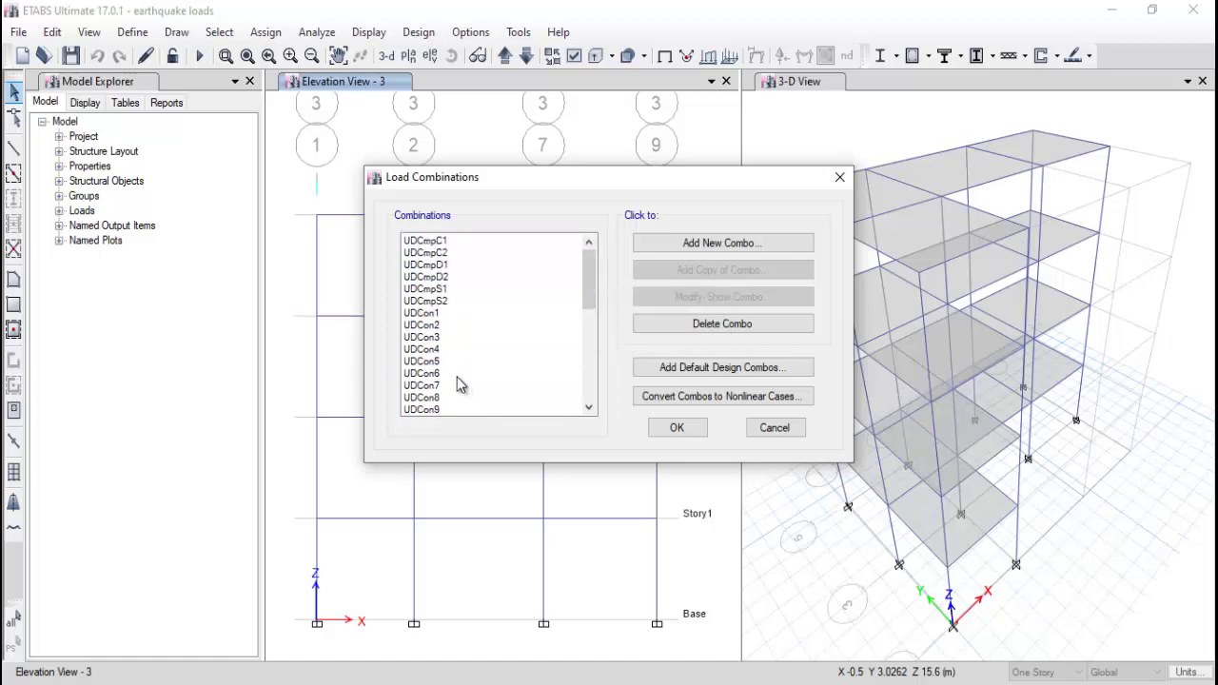
Delete all existing load combinations, from UDCmpC1 to UDSlbU18.
click(425, 243)
scroll(447, 285, down, 10)
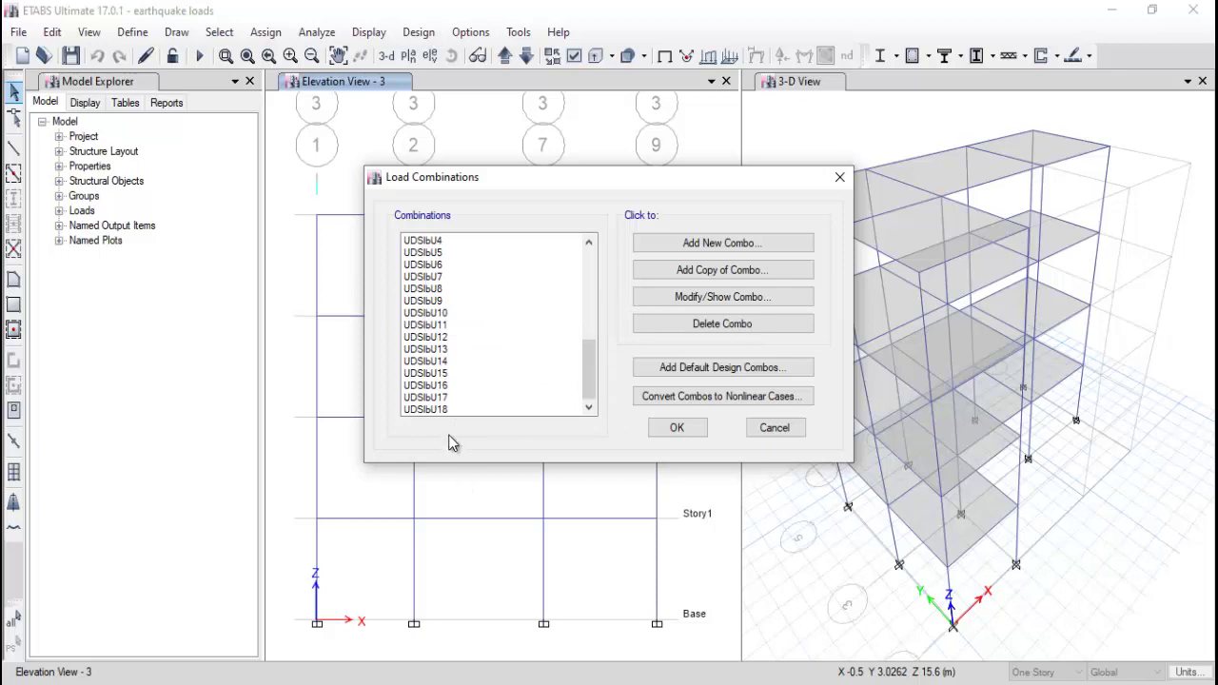
shift+click(443, 410)
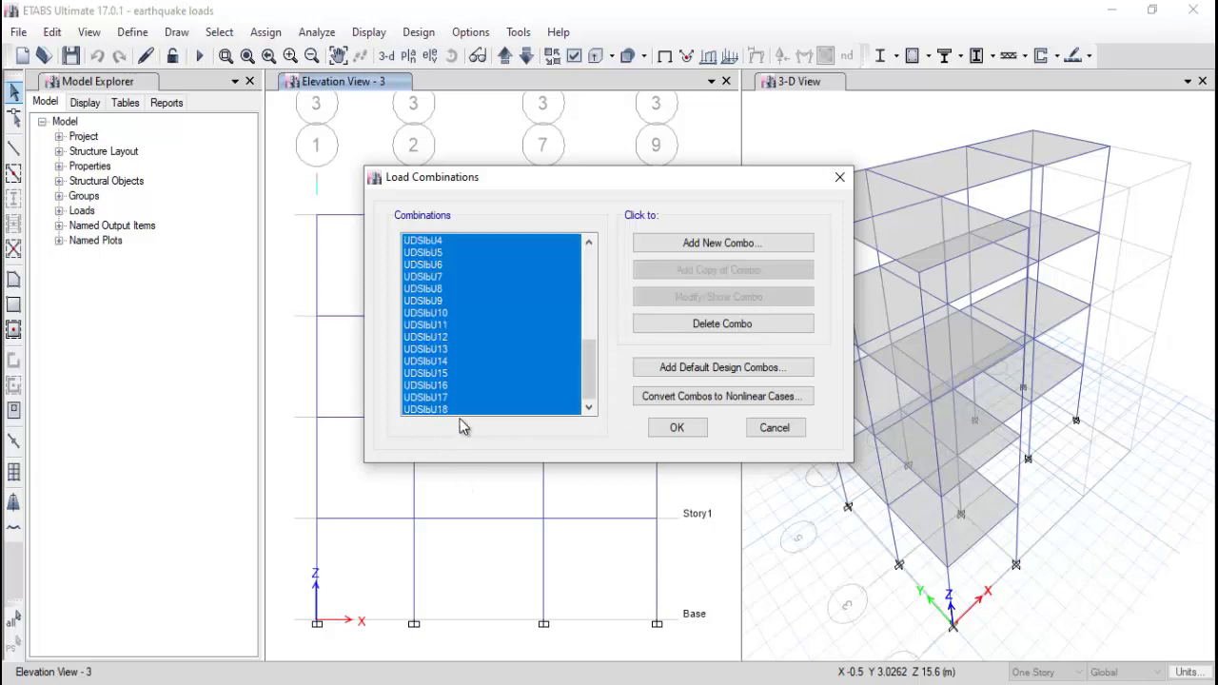
click(795, 327)
Add the default design load combinations, including composite beam, concrete frame and concrete slab design, and accept the combination list.
click(728, 371)
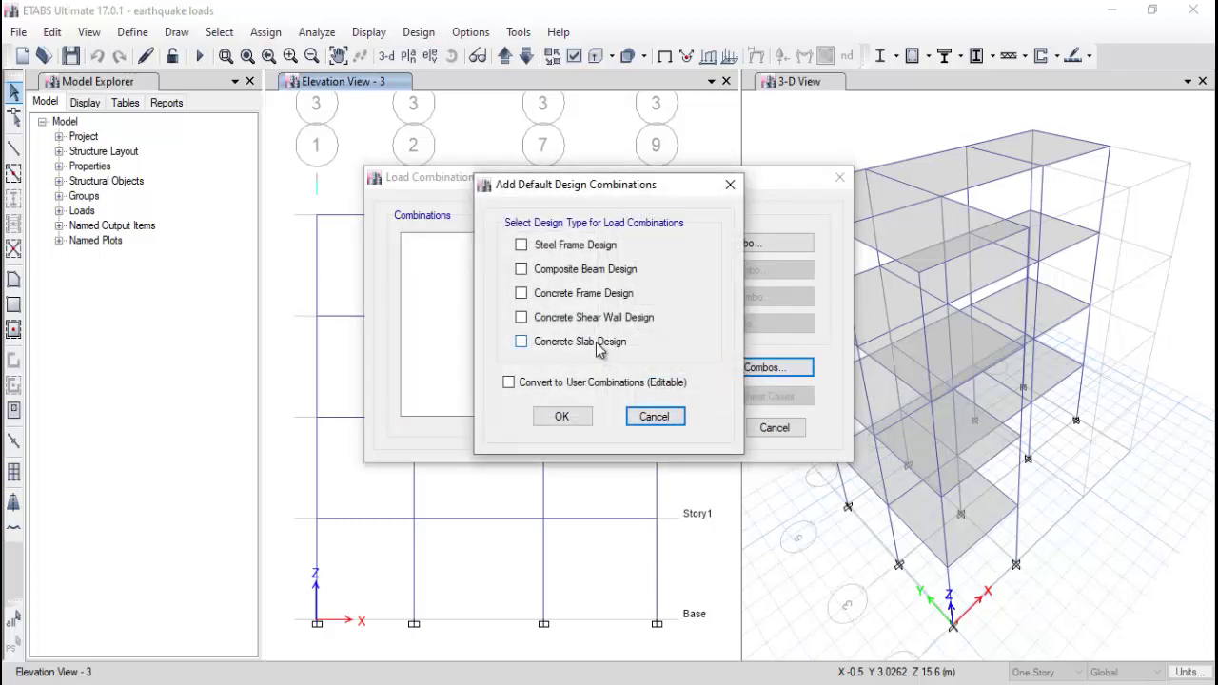
click(597, 344)
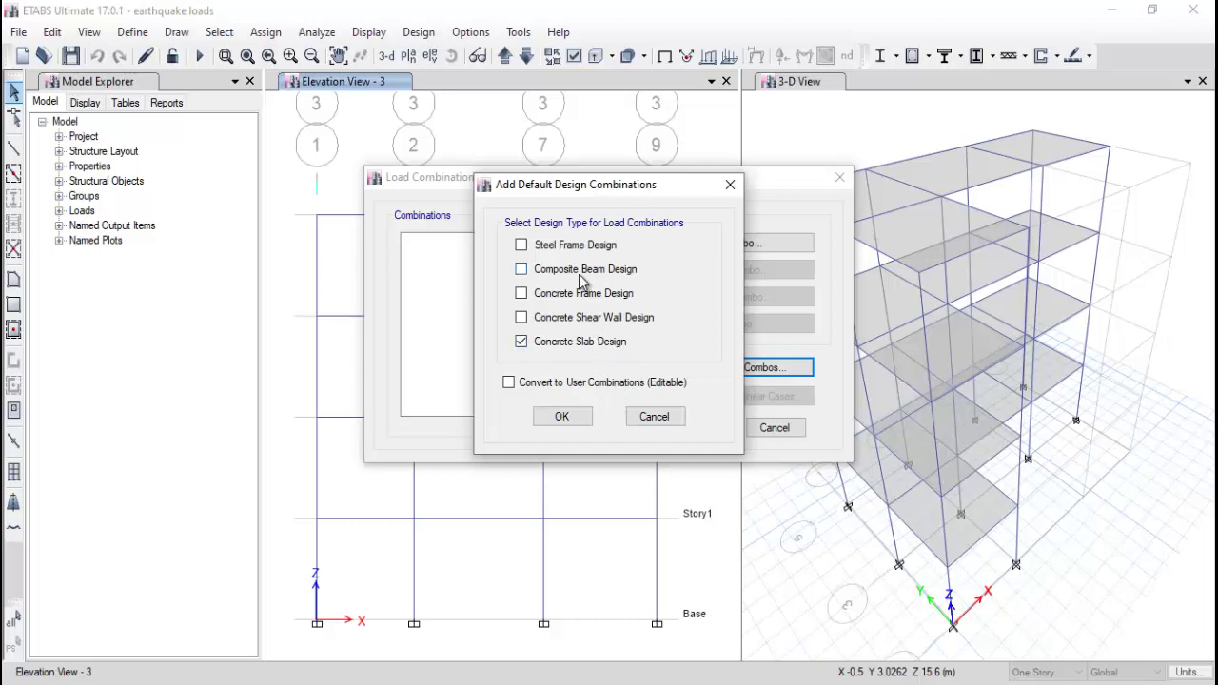
click(580, 418)
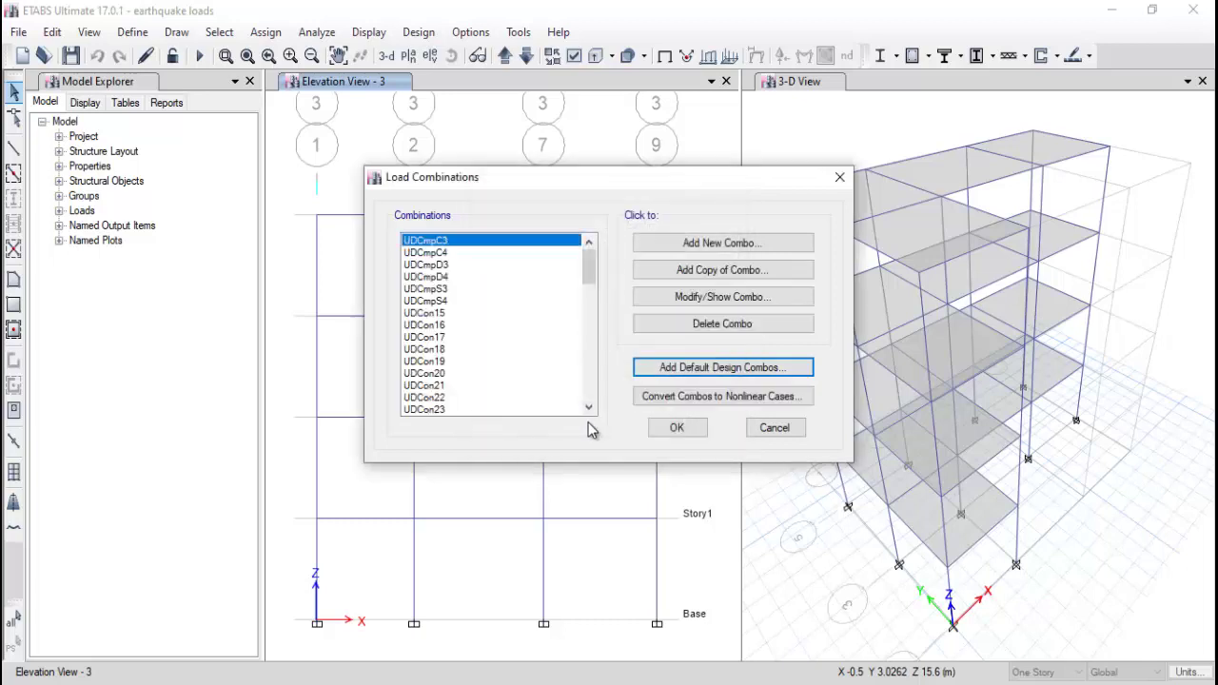
click(684, 426)
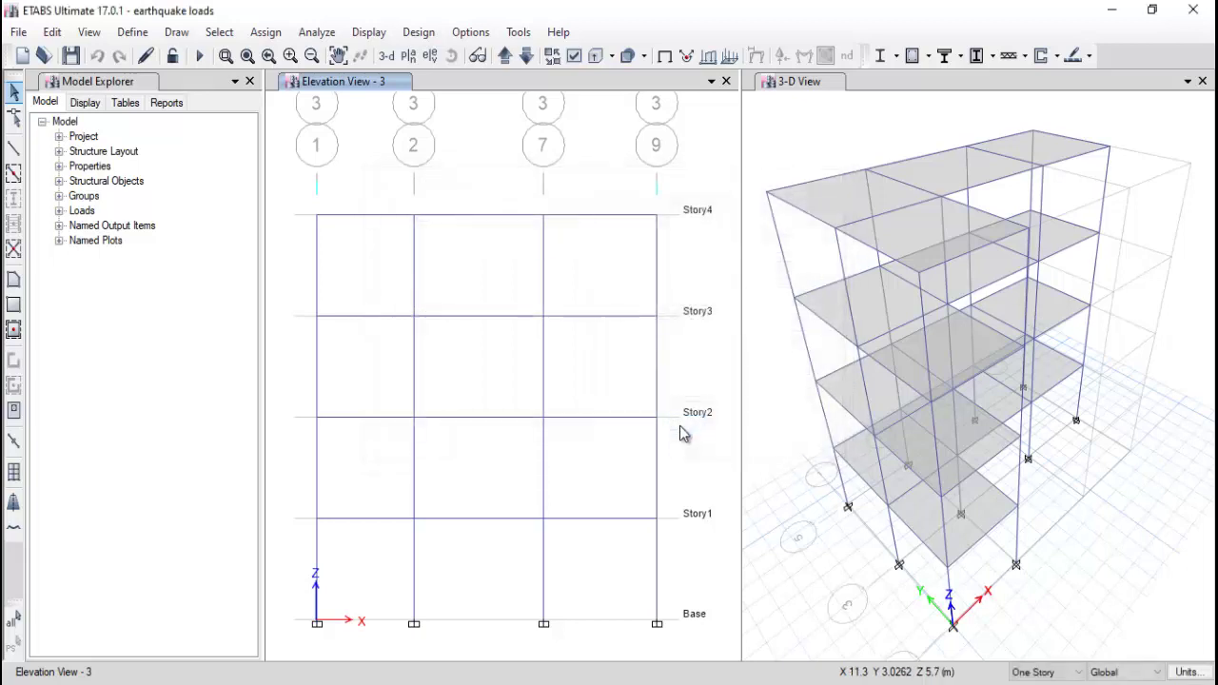
Check the model with all joint, frame, shell and other checks plus the trim or extend fix at 1 mm tolerance, and run the analysis.
click(317, 34)
click(342, 60)
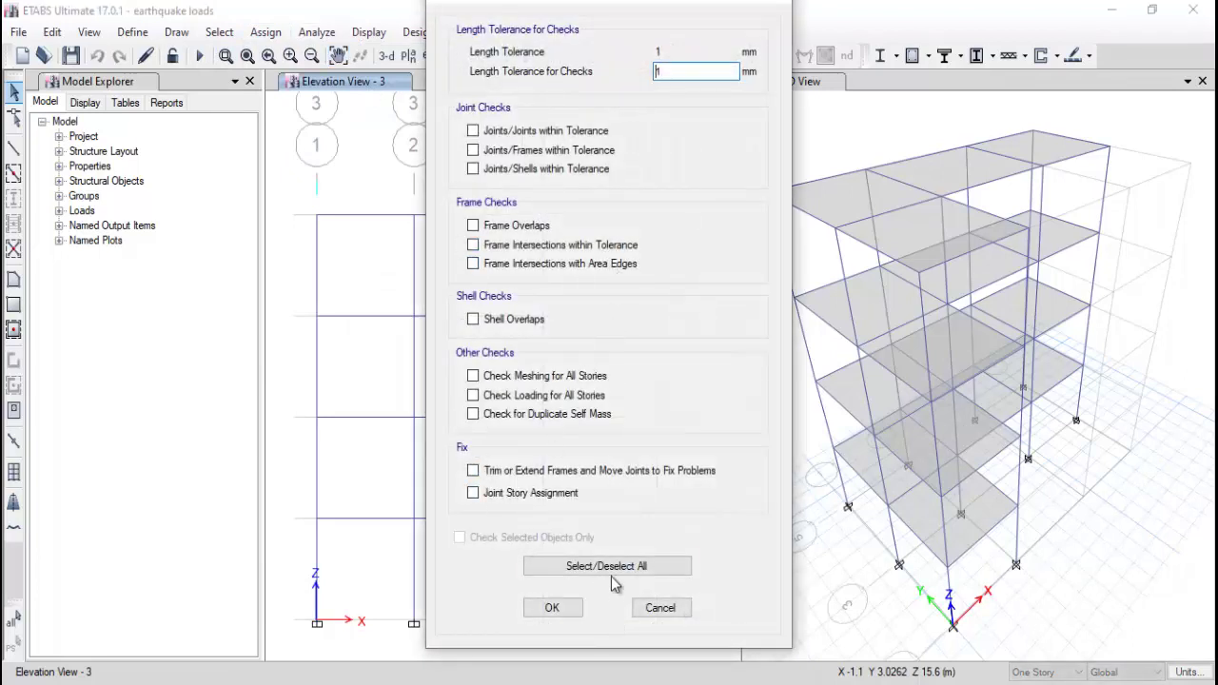
click(610, 569)
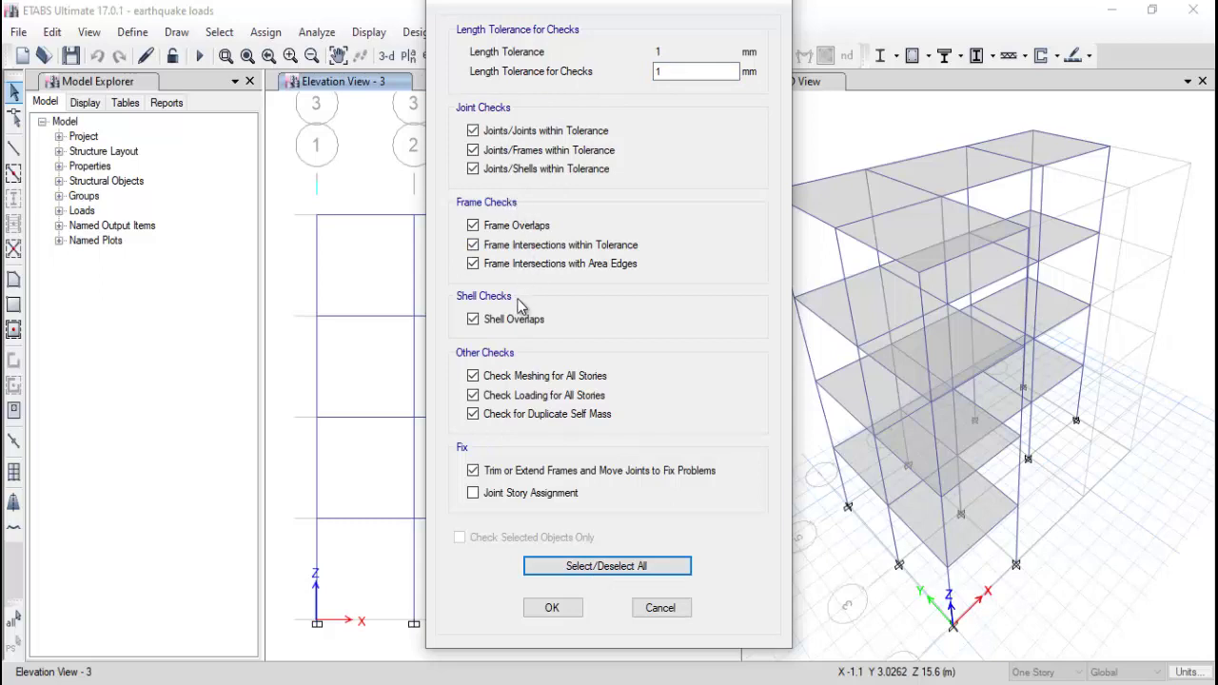
click(509, 496)
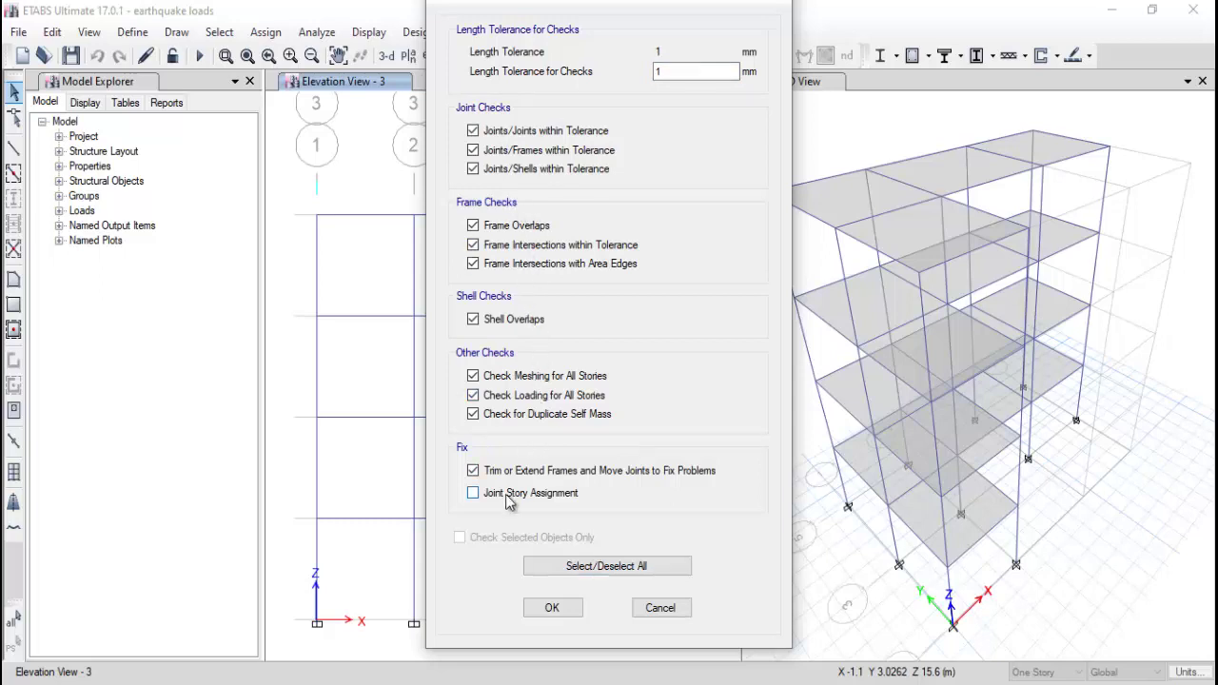
click(552, 606)
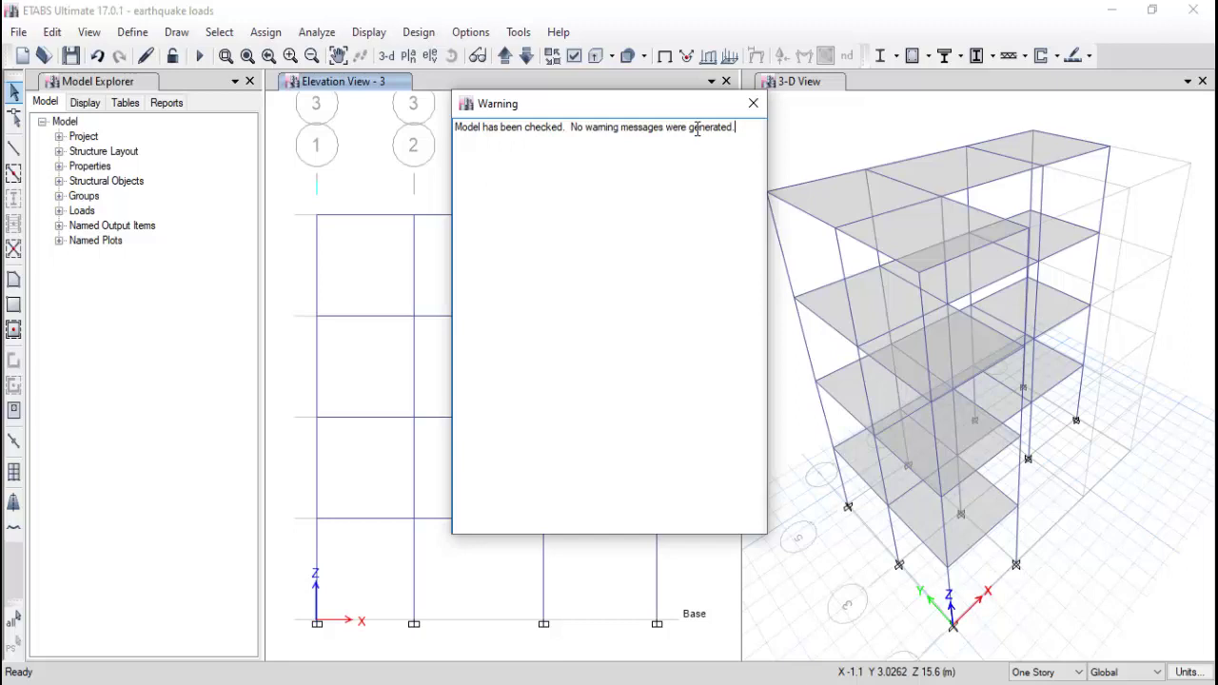
click(753, 103)
click(197, 58)
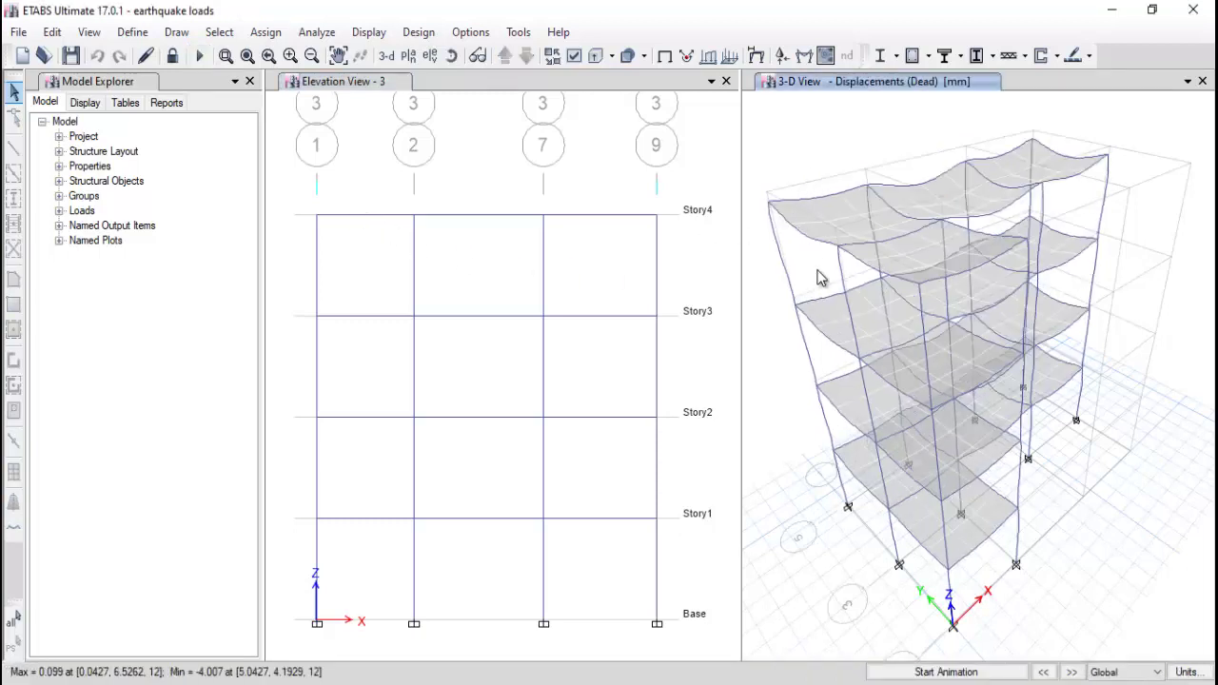
Display the Shear 3-3 force diagram for combination UDCmpD3 on the frames of elevation 3, with a user-defined scale factor of 0.00004.
click(695, 251)
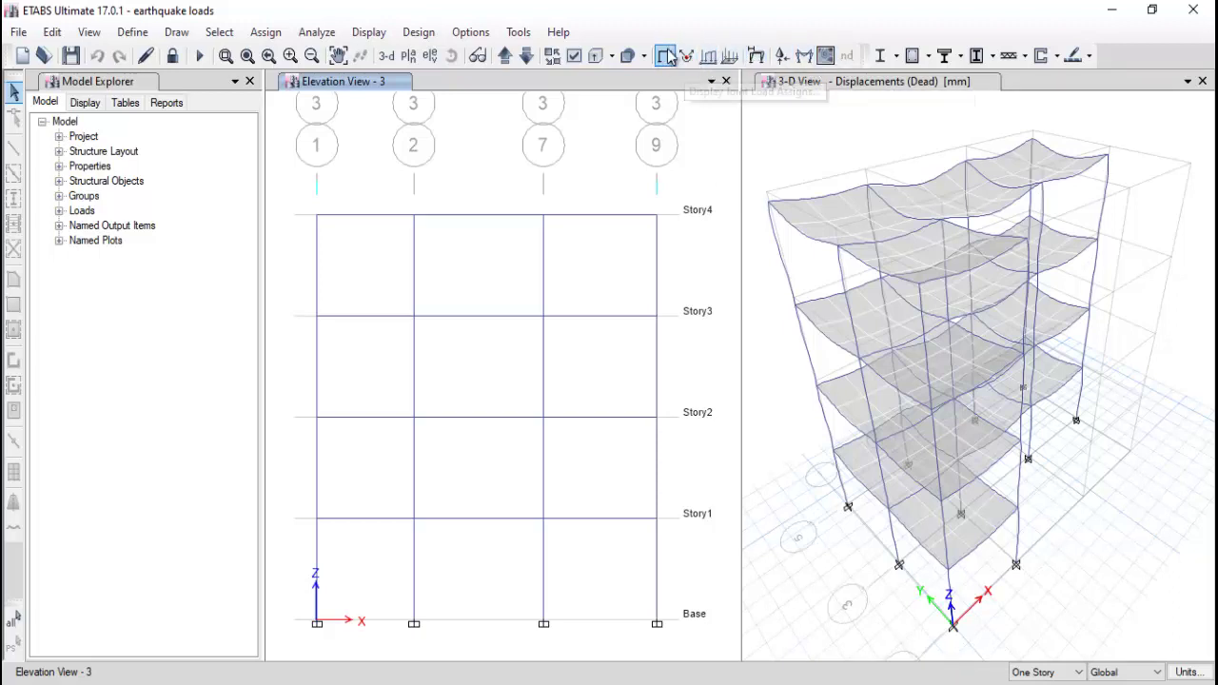
click(756, 55)
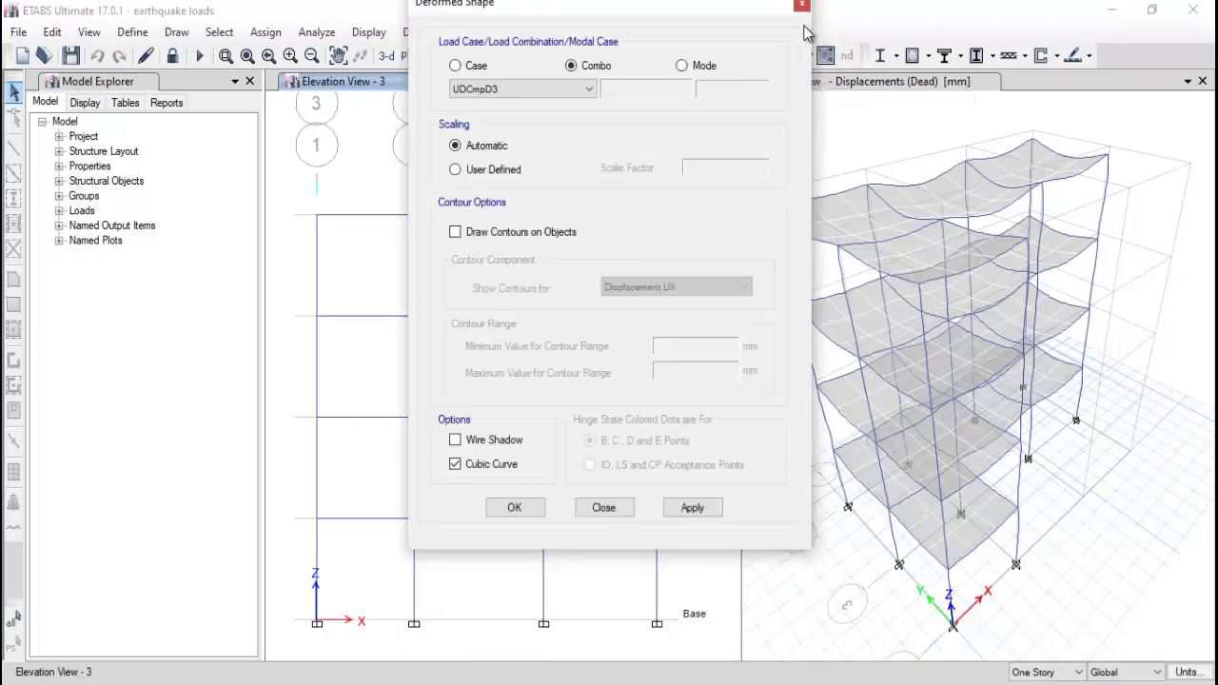
click(803, 12)
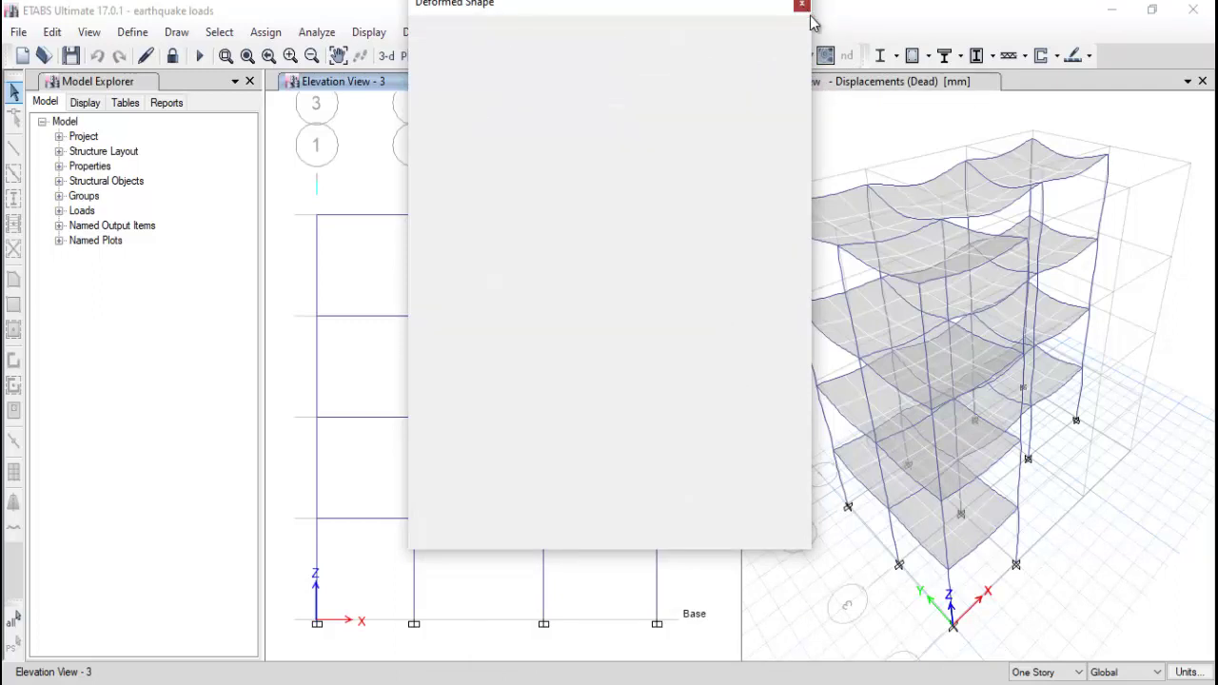
click(803, 56)
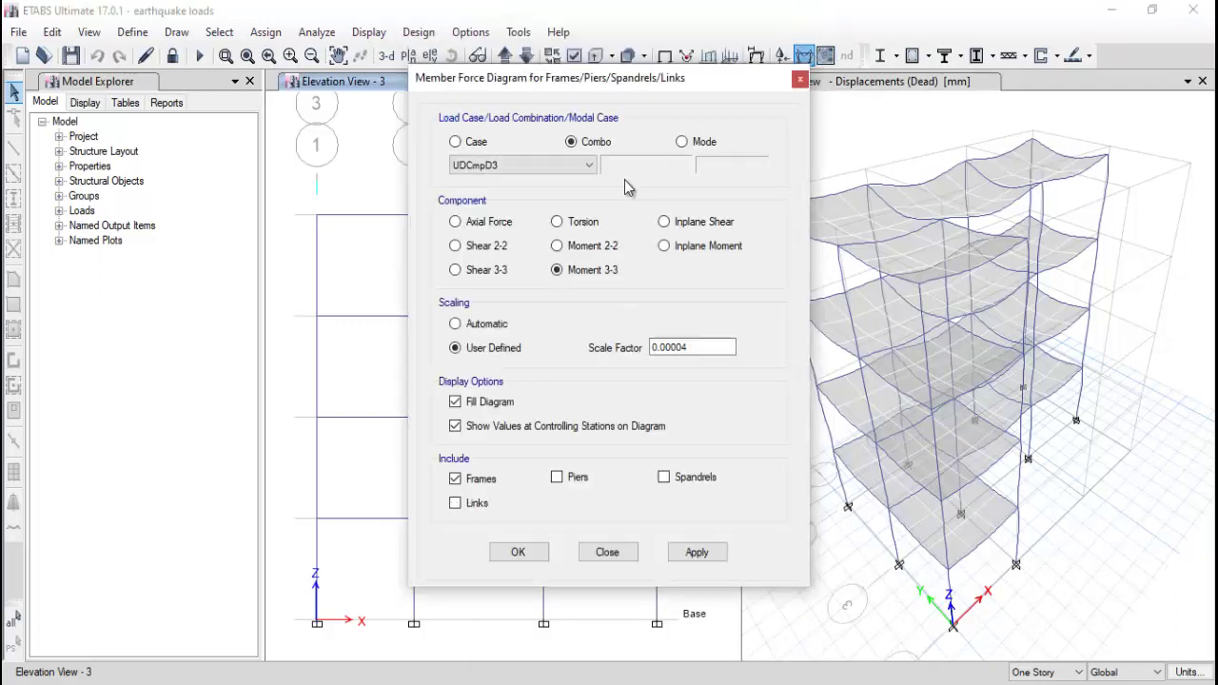
click(501, 271)
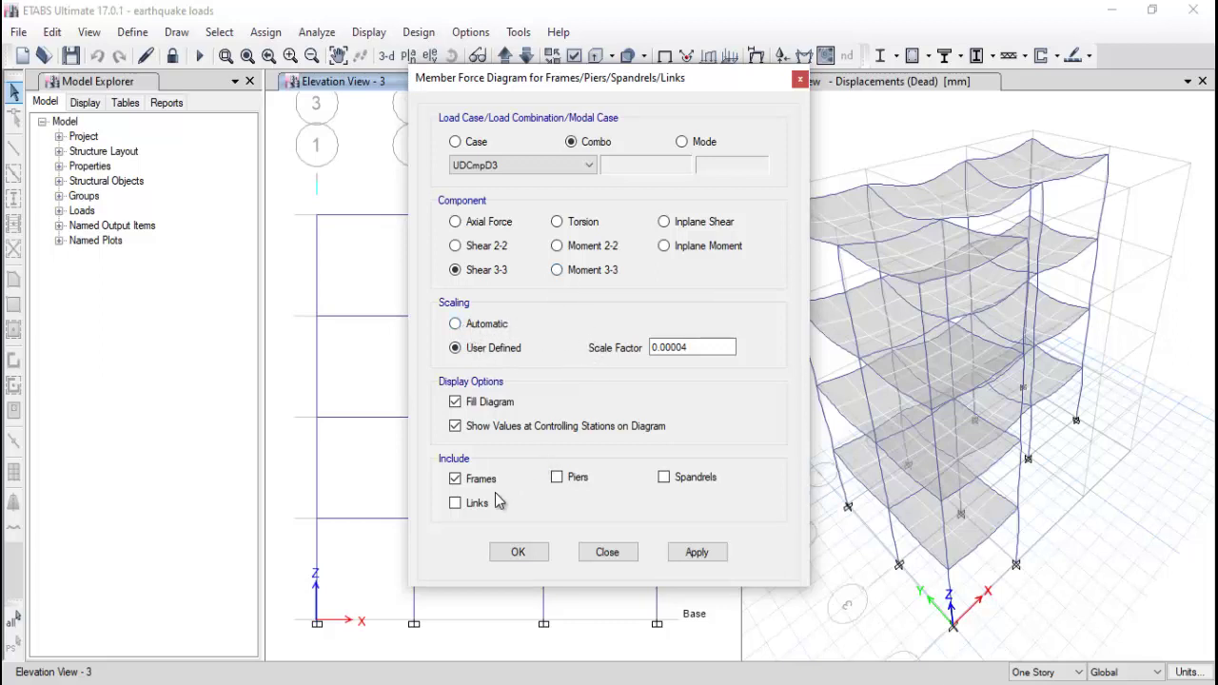
click(697, 552)
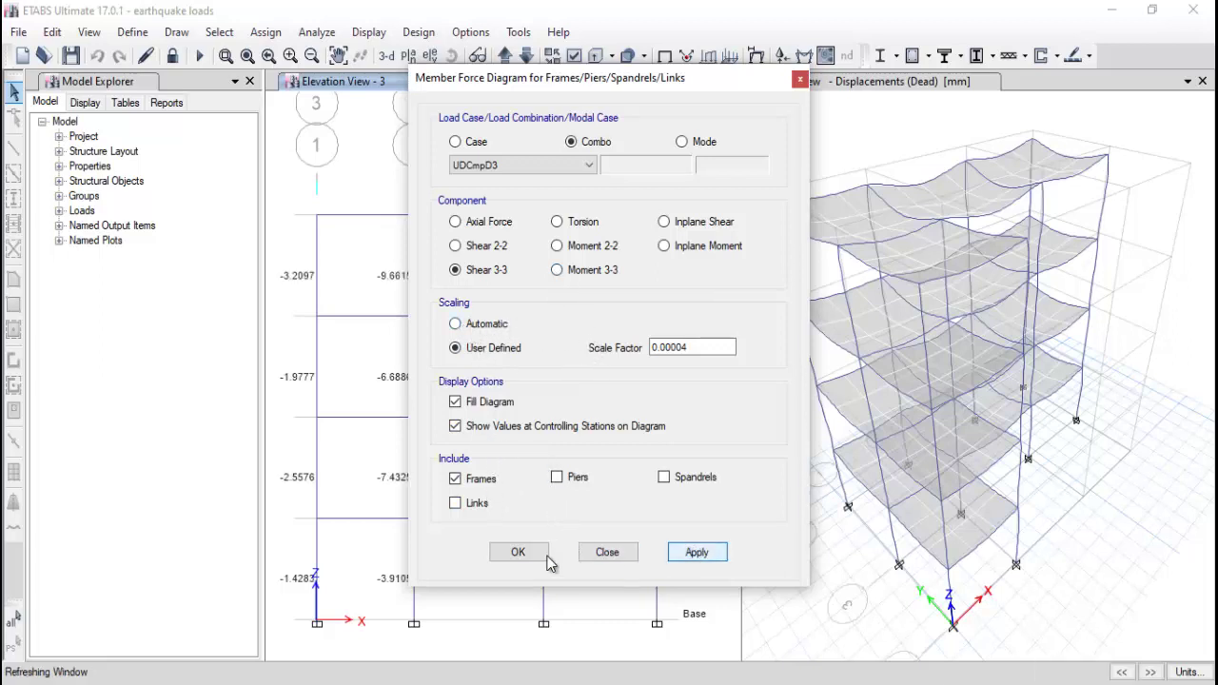
click(517, 551)
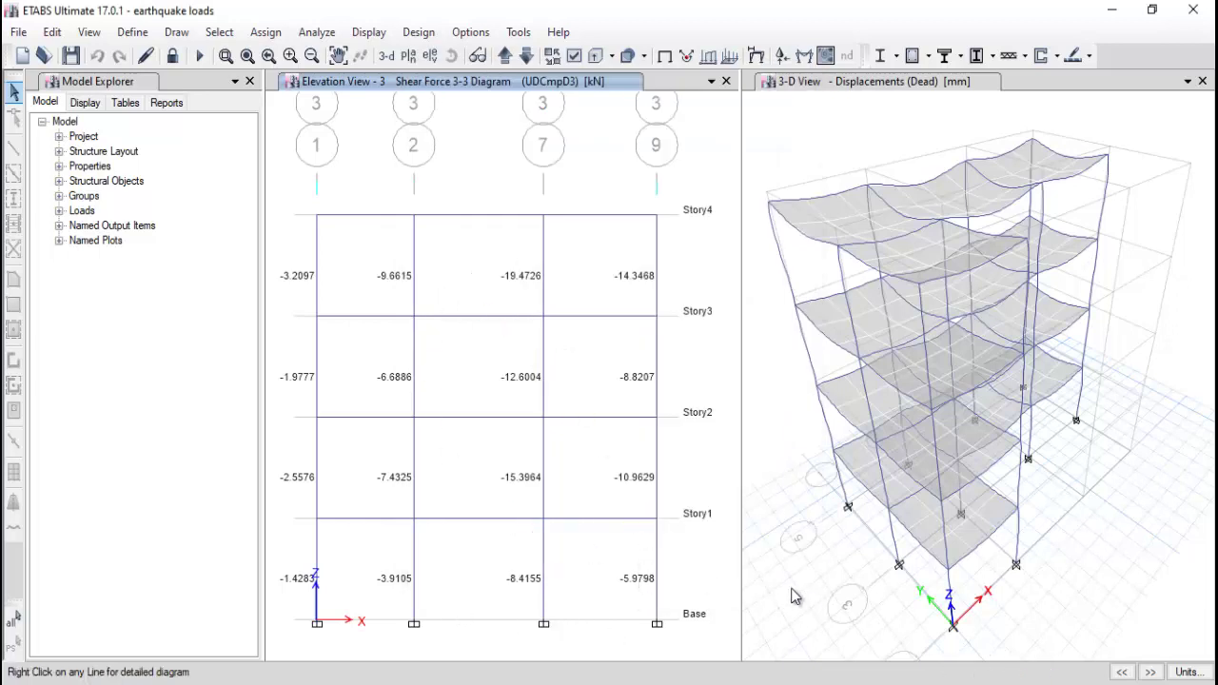
middle_drag(850, 622, 840, 457)
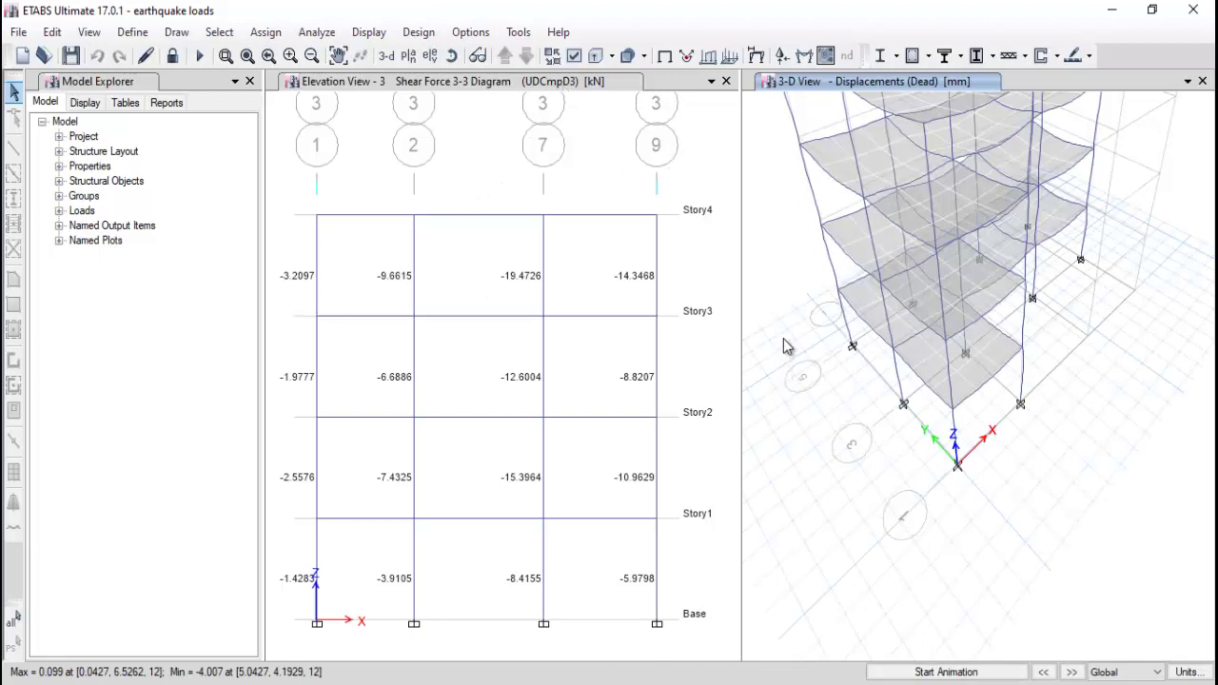
mouse_move(782, 345)
middle_down()
mouse_move(842, 345)
mouse_move(865, 413)
middle_up()
middle_drag(810, 289, 780, 139)
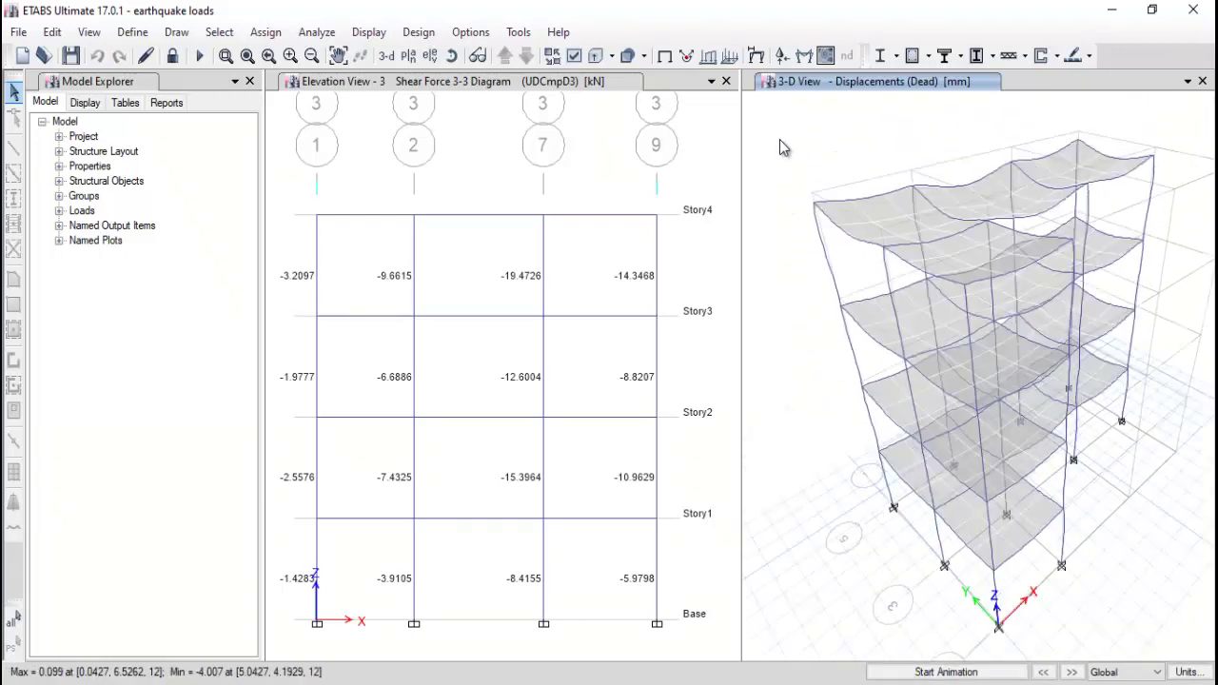
click(717, 150)
middle_drag(894, 577, 851, 431)
click(408, 55)
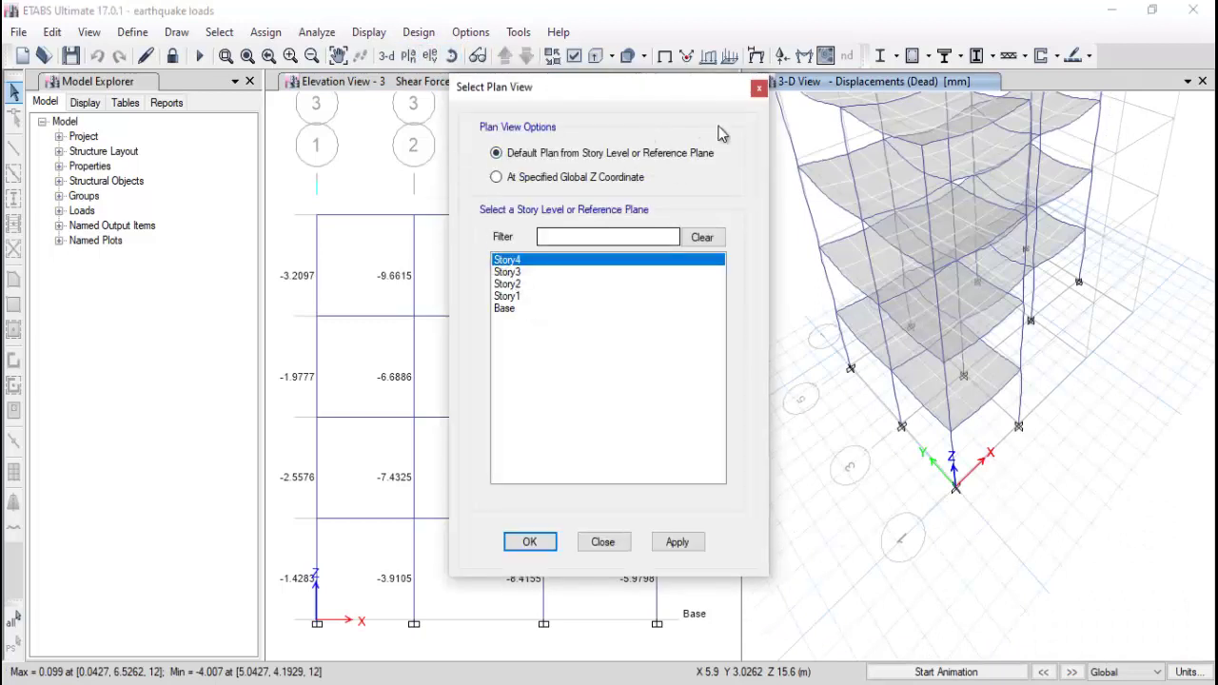
click(758, 88)
click(404, 57)
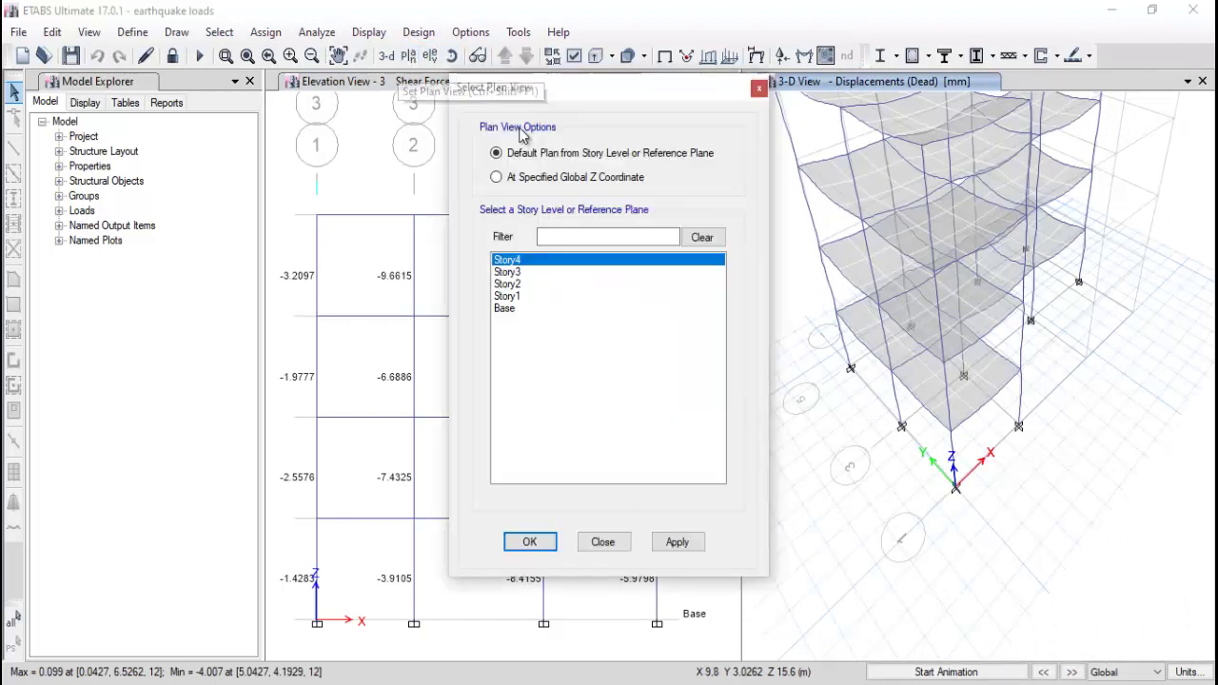
click(756, 90)
Switch the Dead load displacement view from 3D to elevation 2.
click(430, 56)
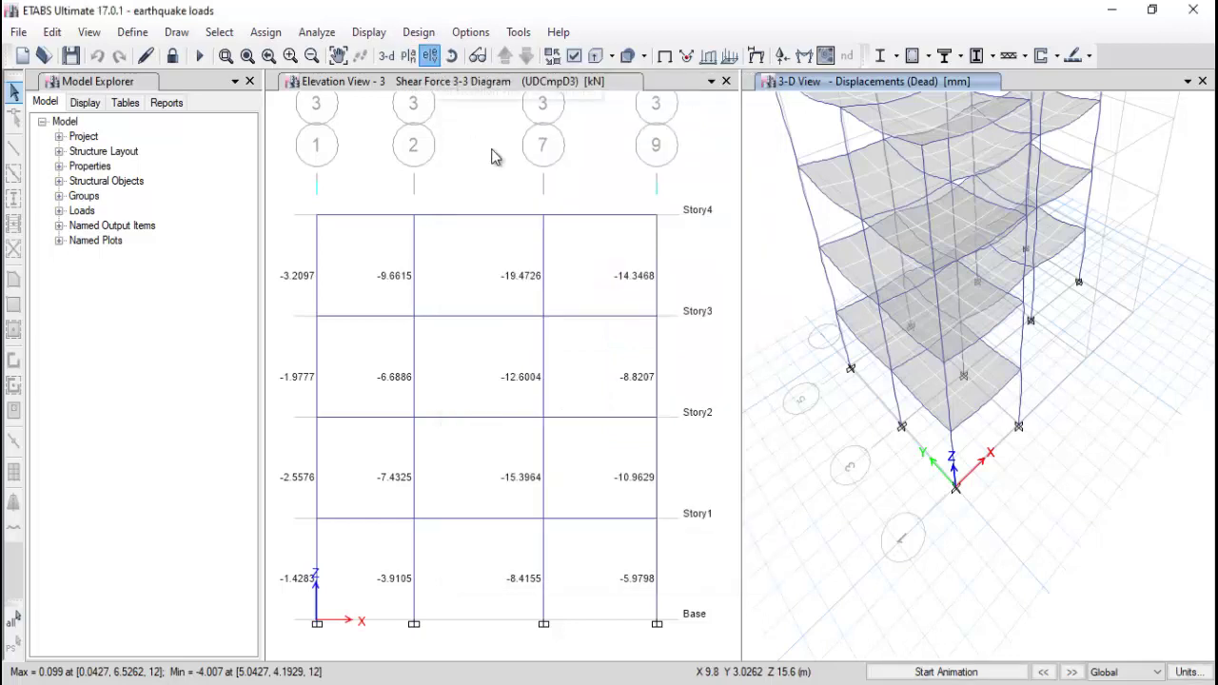
click(473, 231)
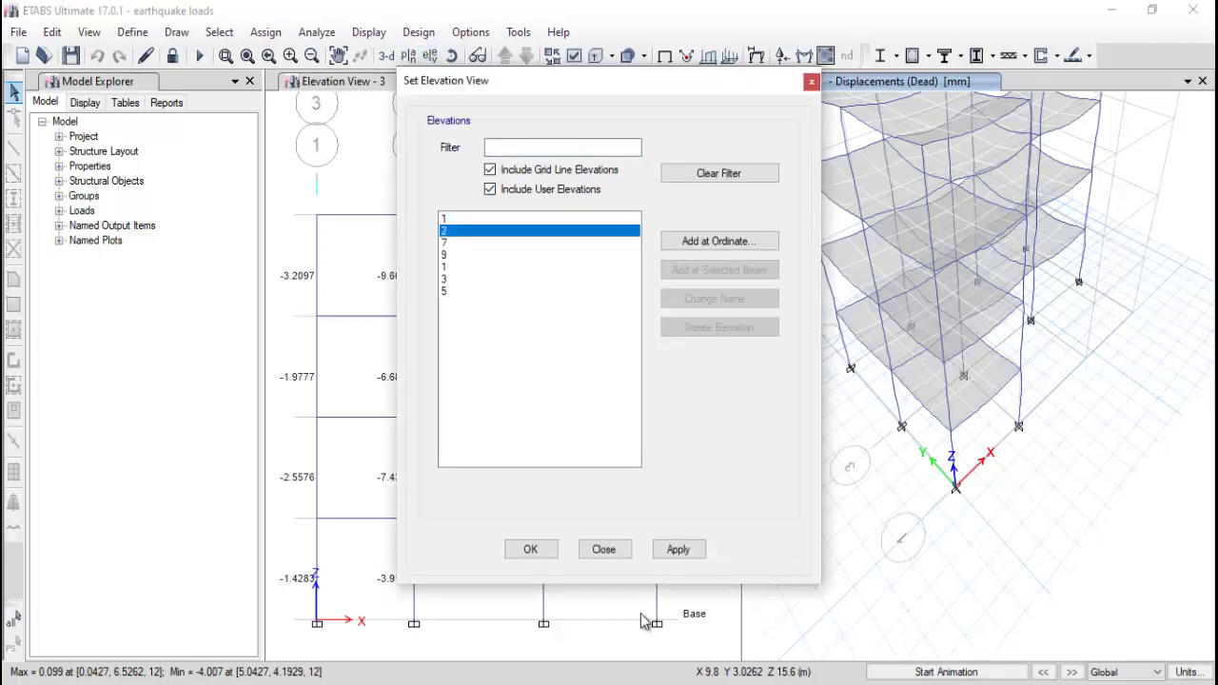
click(676, 561)
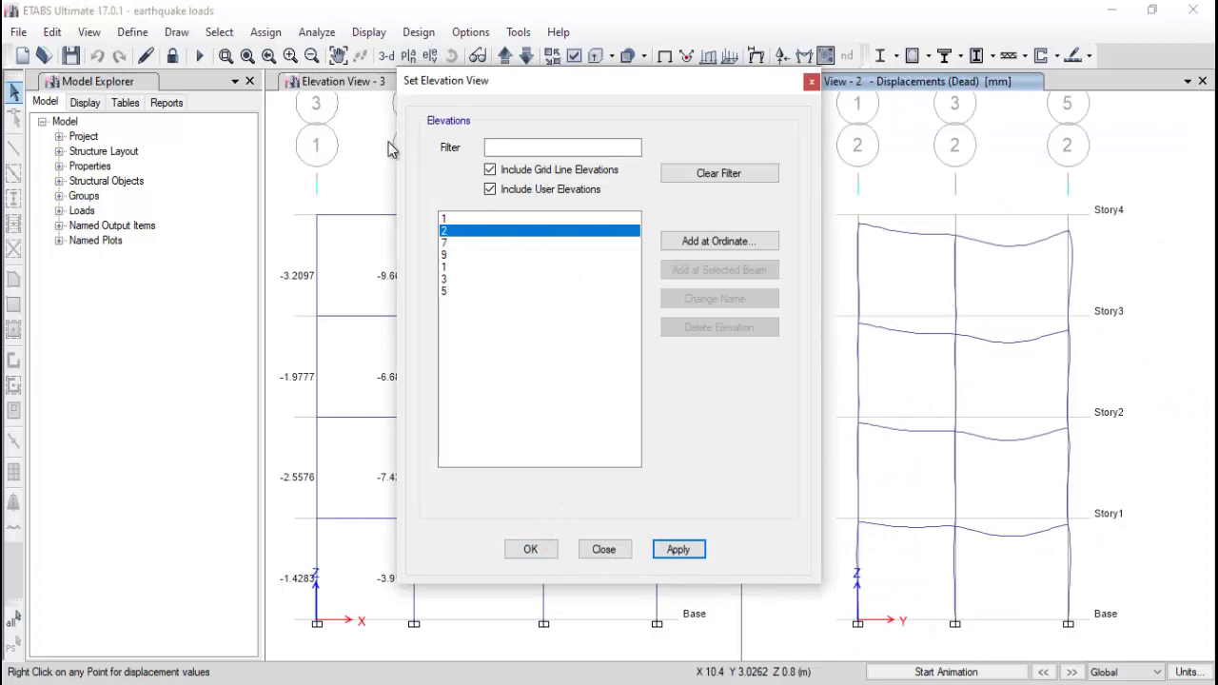
click(811, 82)
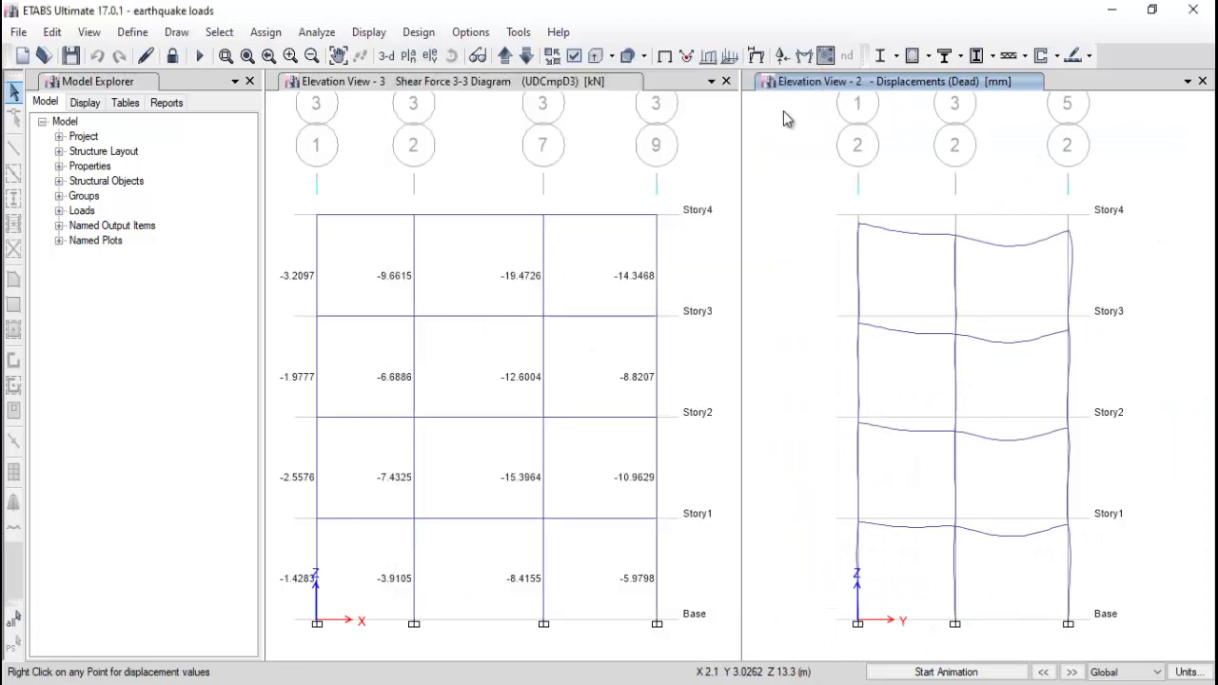
Set the Shear 3-3 diagram view to elevation 2.
click(497, 82)
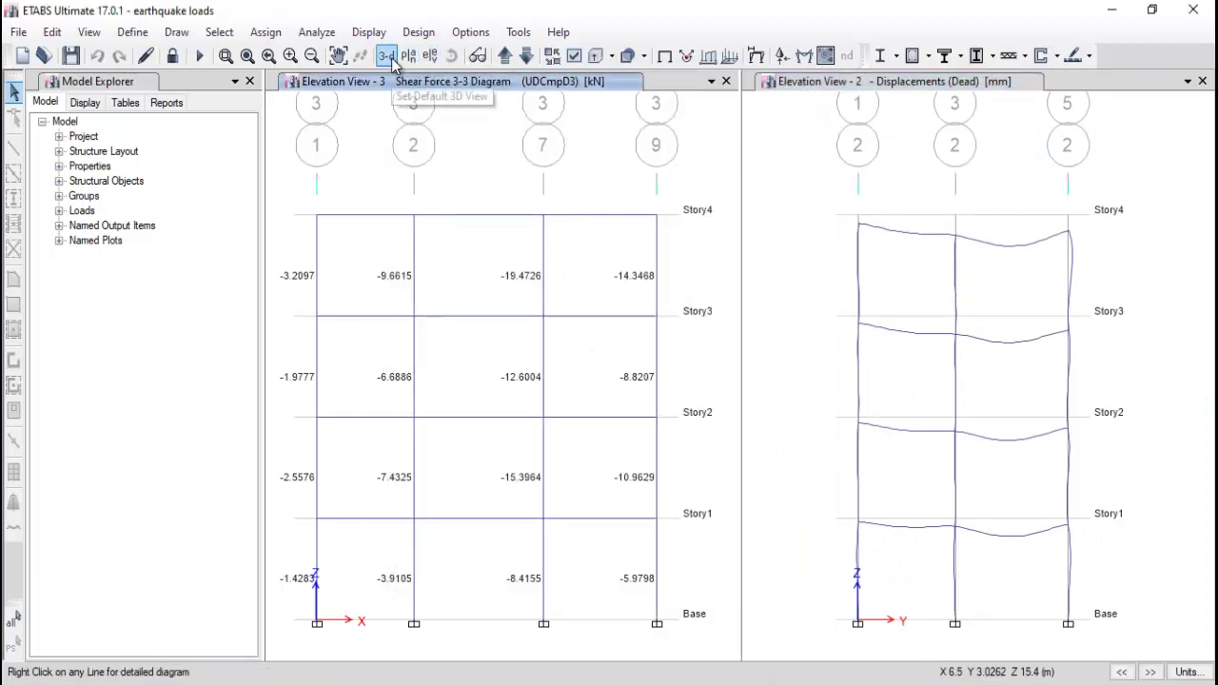
click(429, 56)
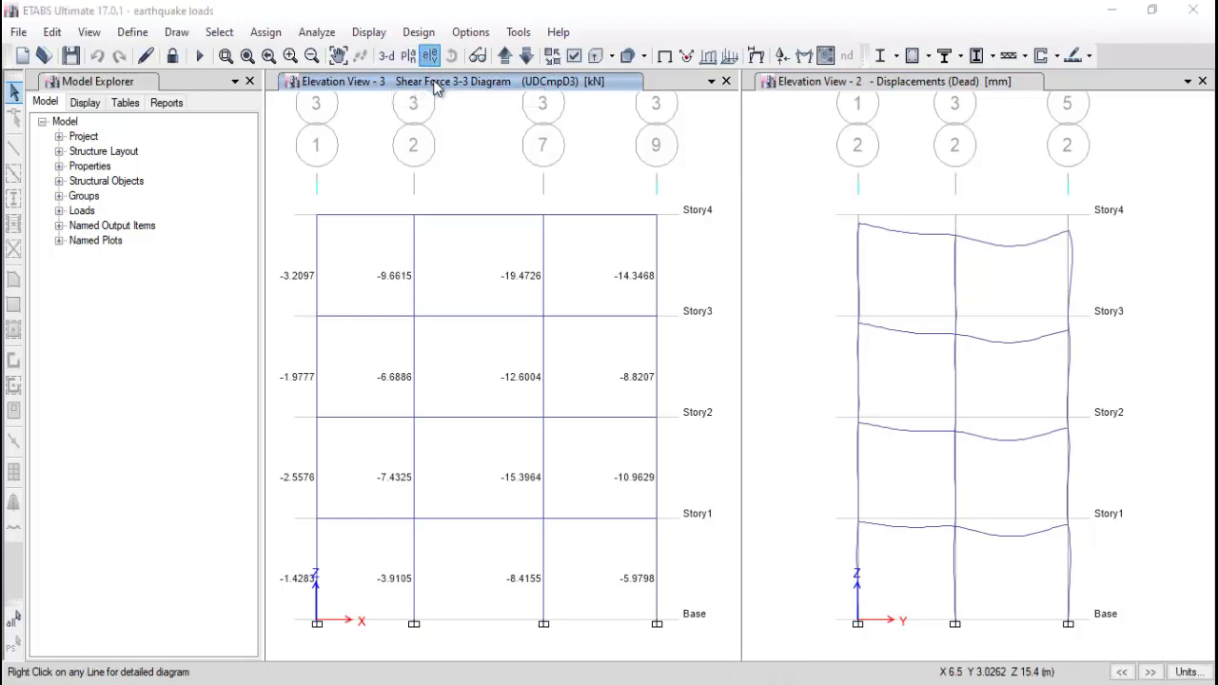
click(466, 231)
click(673, 550)
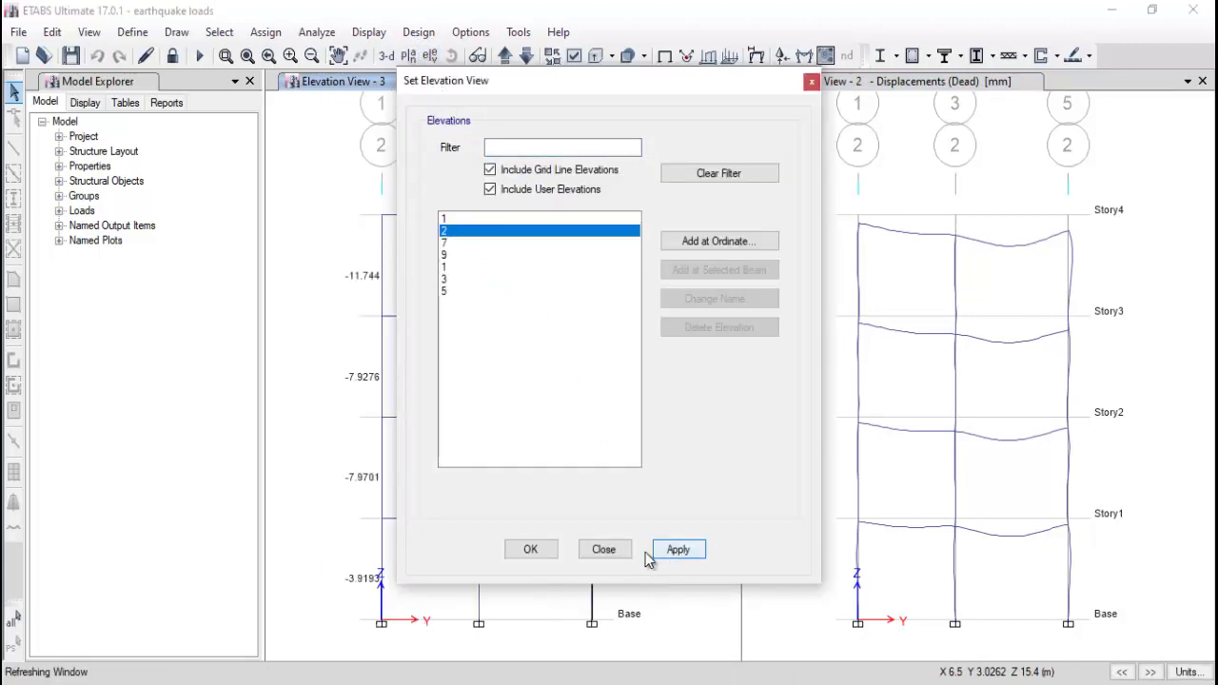
click(535, 551)
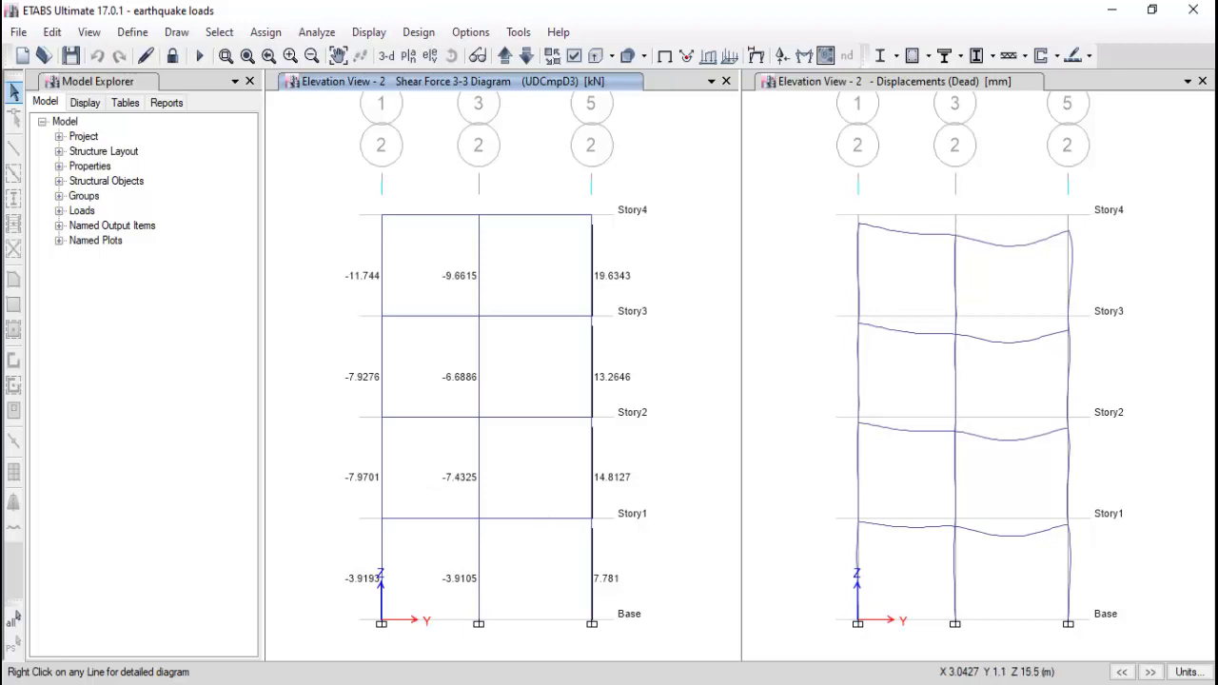
Change the Shear 3-3 diagram view to elevation 7 and examine the column shear forces.
click(429, 55)
click(478, 249)
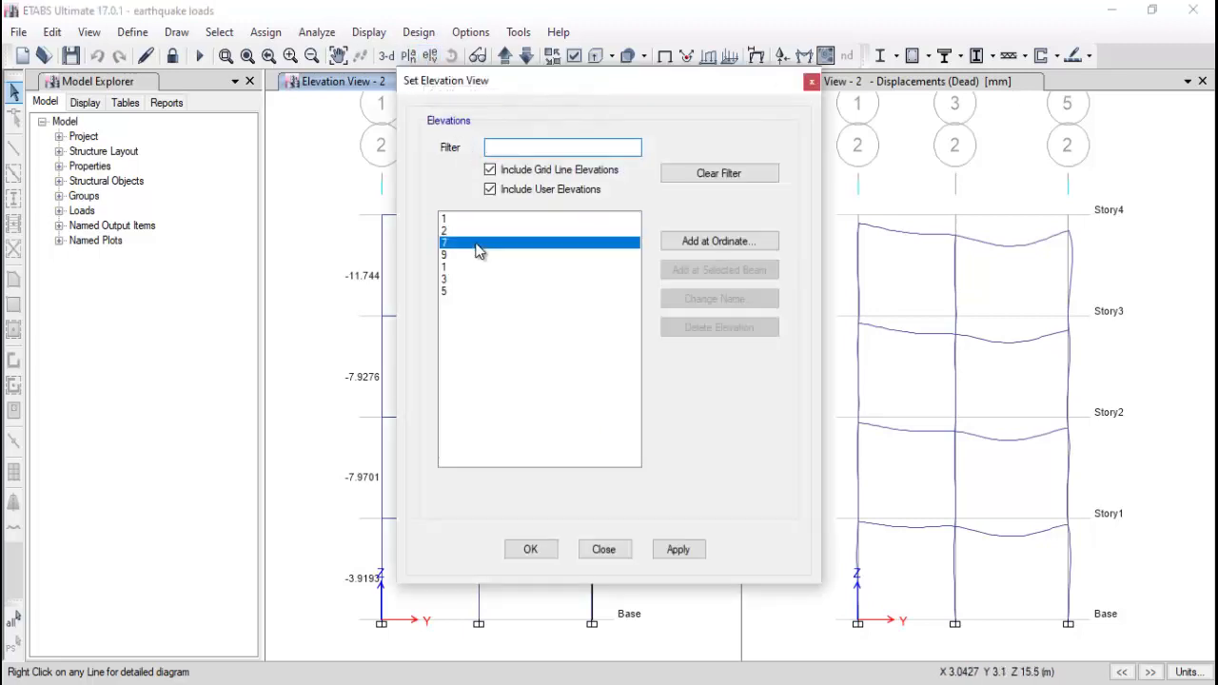
click(677, 550)
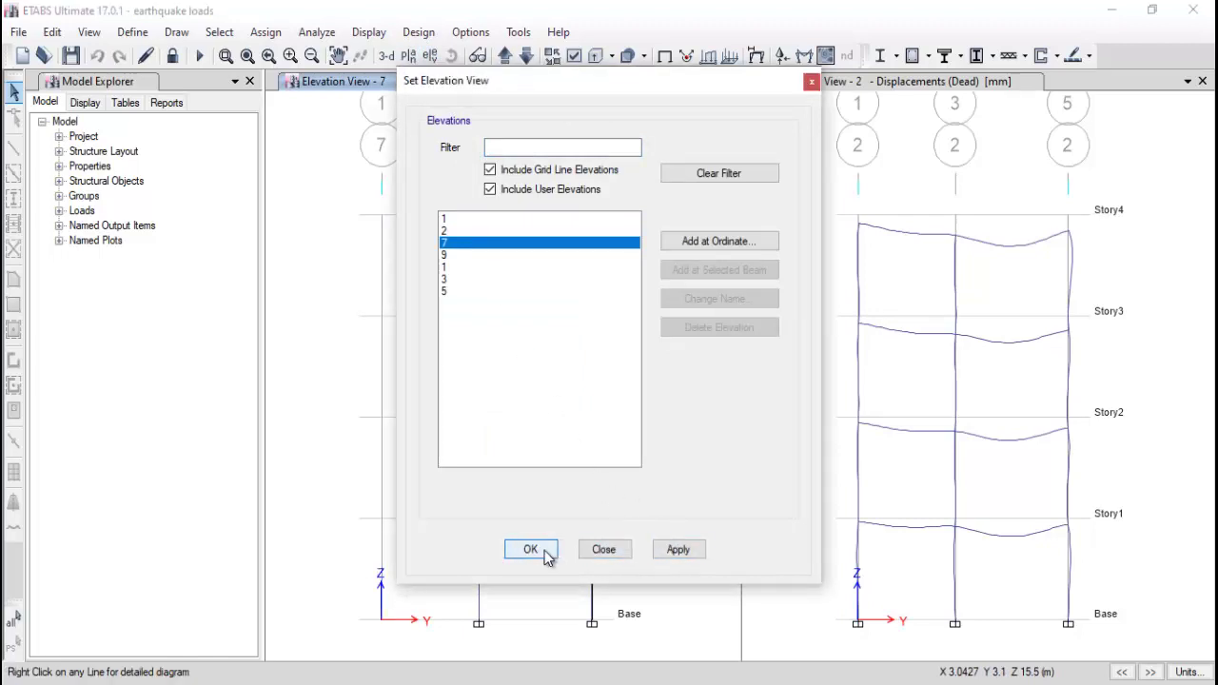
click(548, 557)
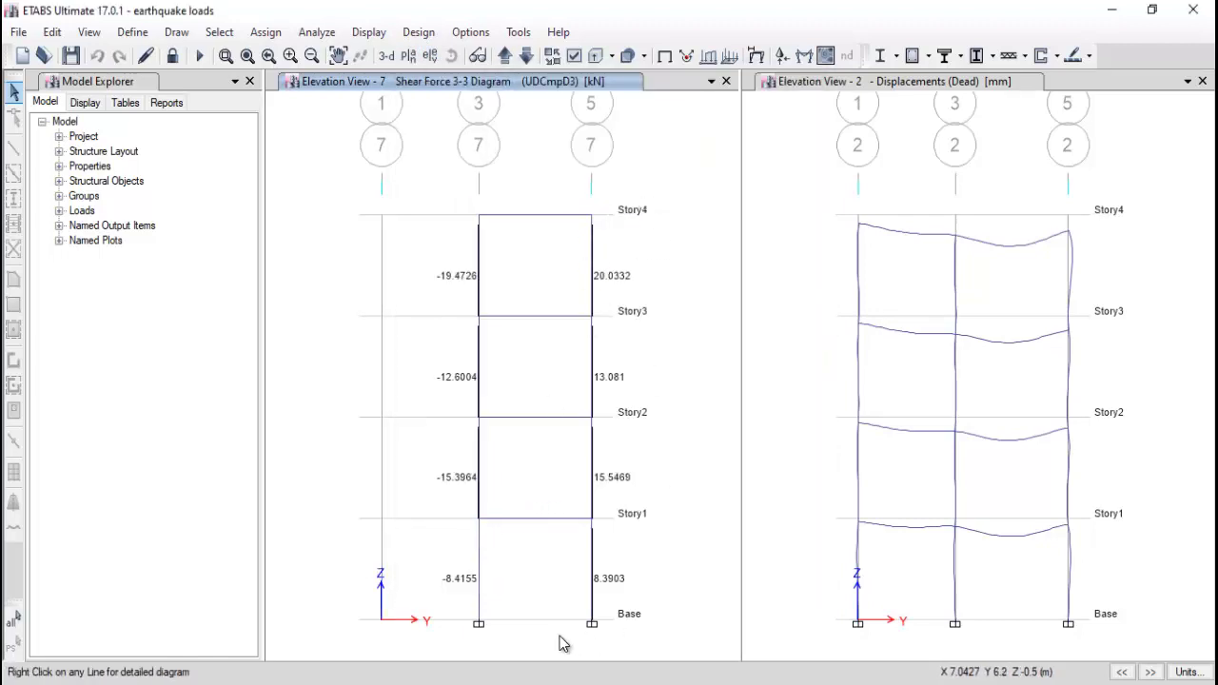
mouse_move(479, 616)
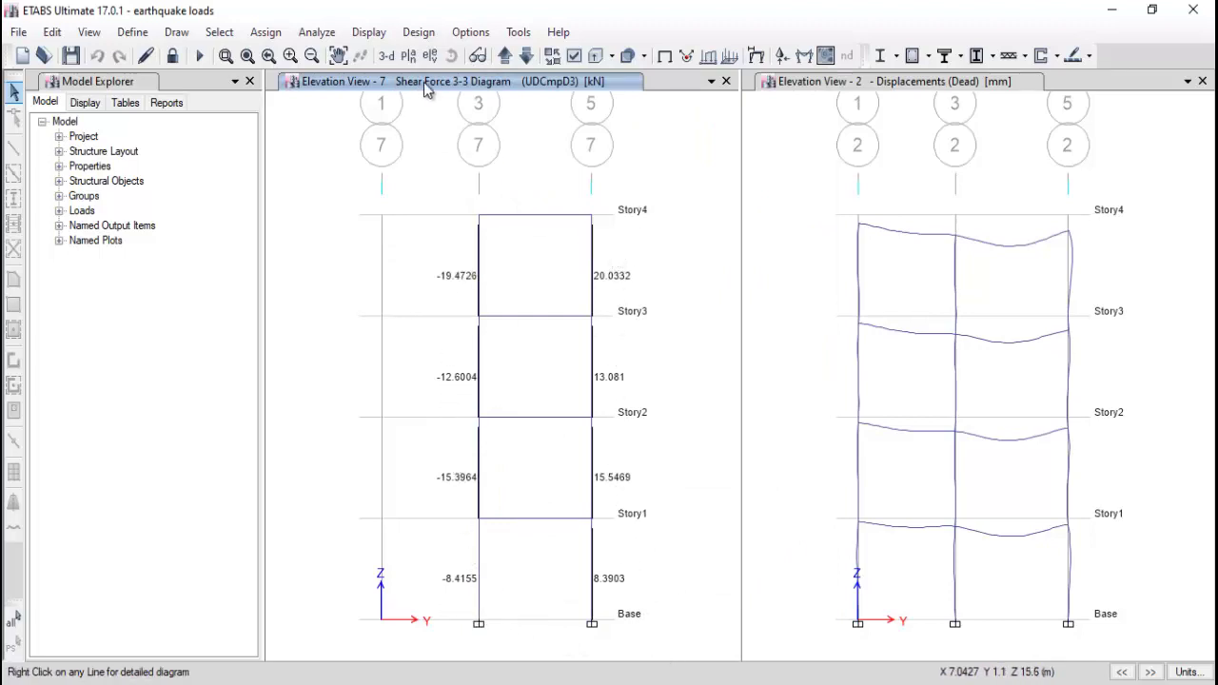
Switch the Shear 3-3 diagram view to elevation 9 to examine its column shear forces.
click(429, 55)
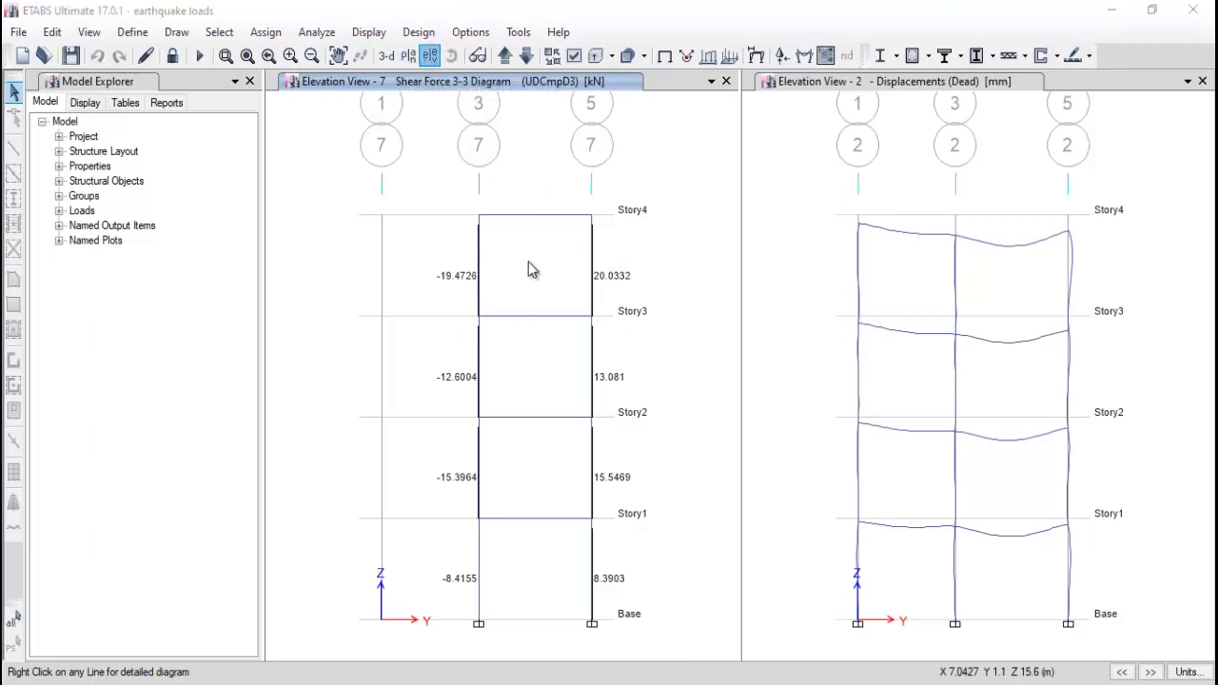
click(462, 256)
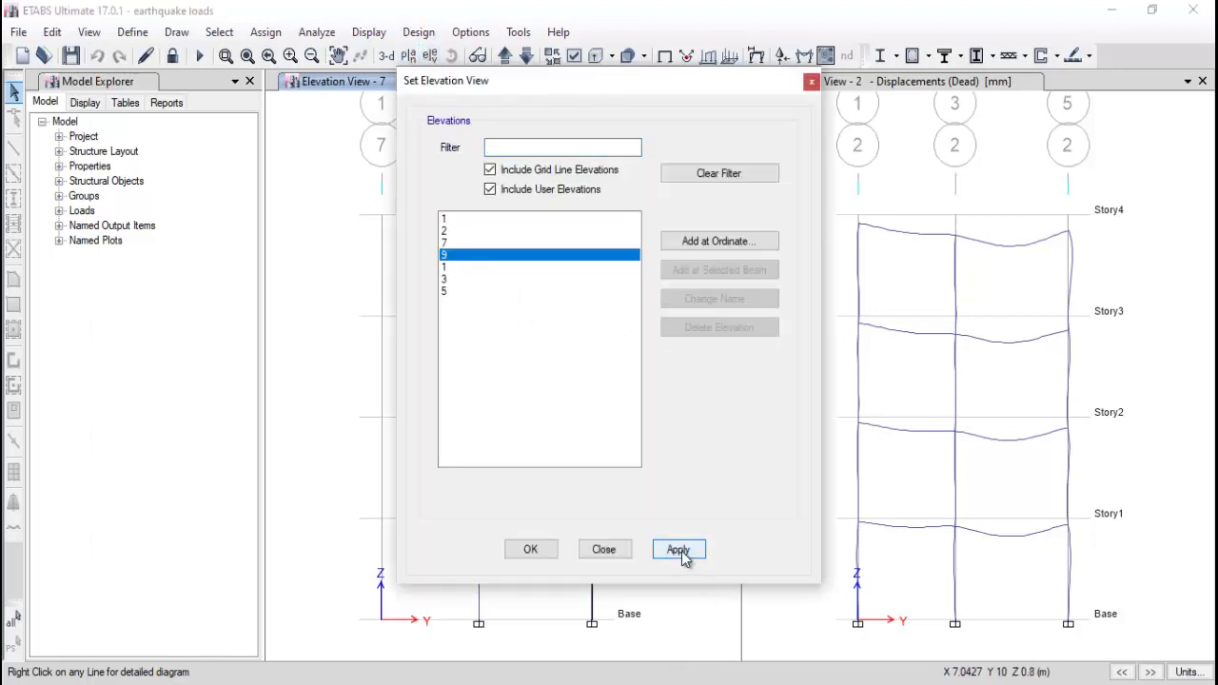
click(678, 549)
click(529, 551)
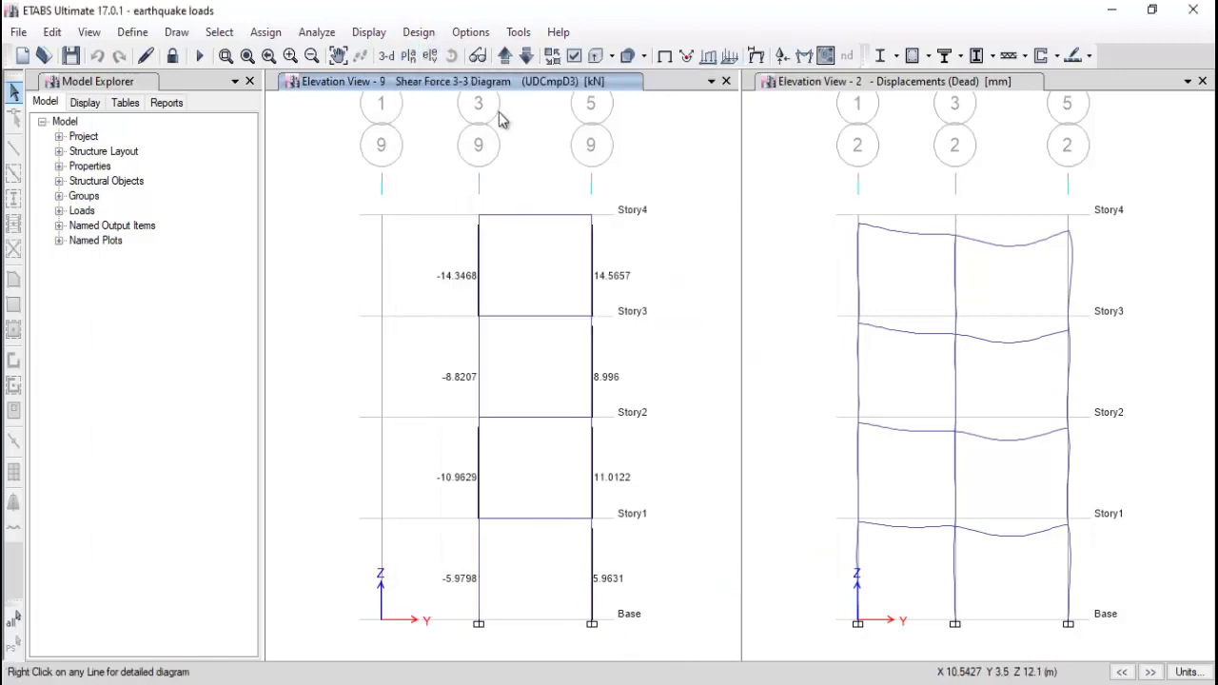
Show the Shear 3-3 diagram on the elevation 1 that runs along the X direction.
click(430, 57)
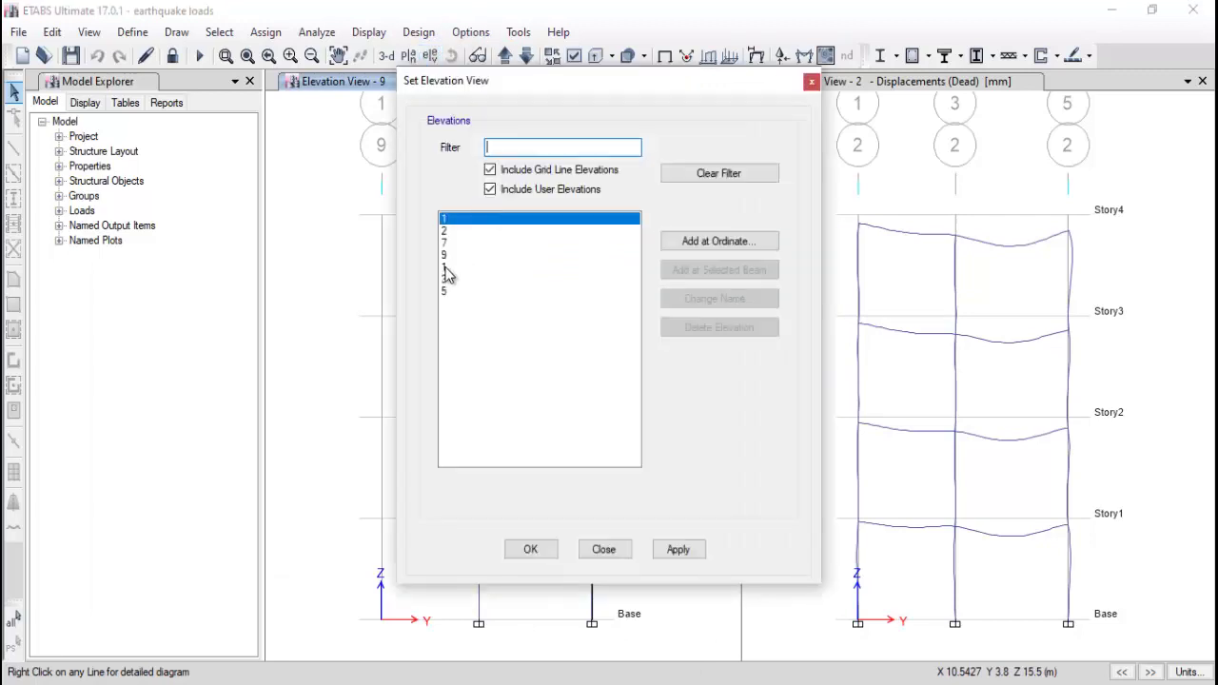
click(446, 269)
click(674, 550)
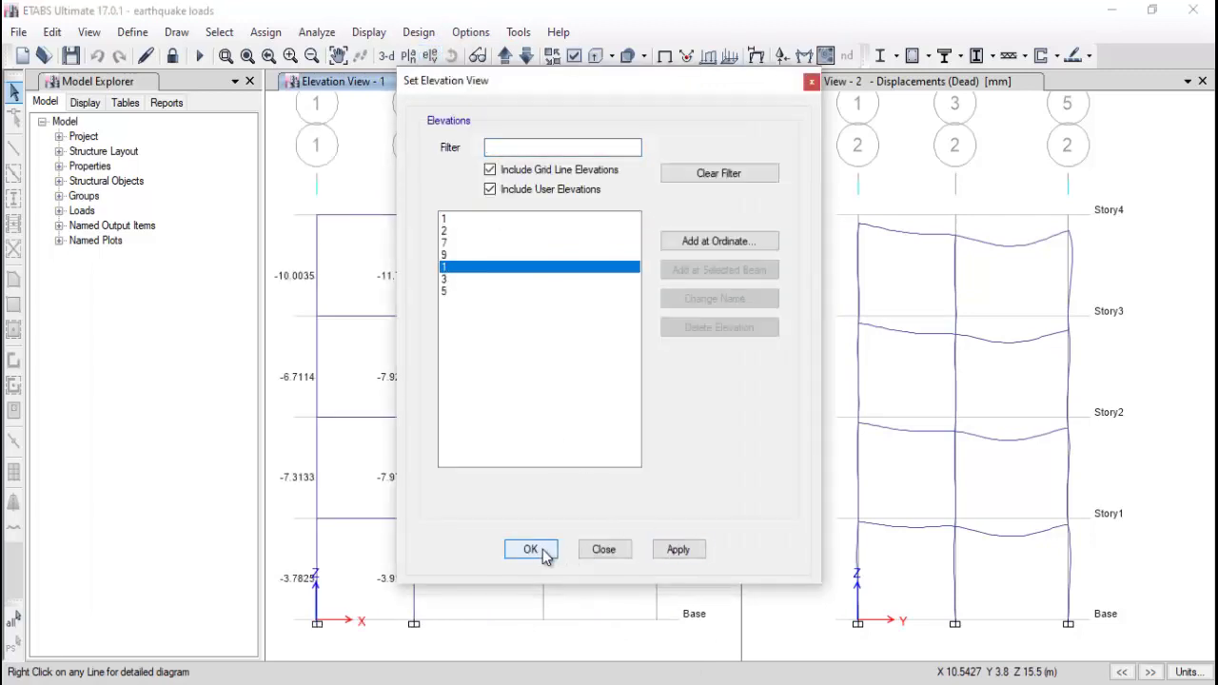
click(539, 552)
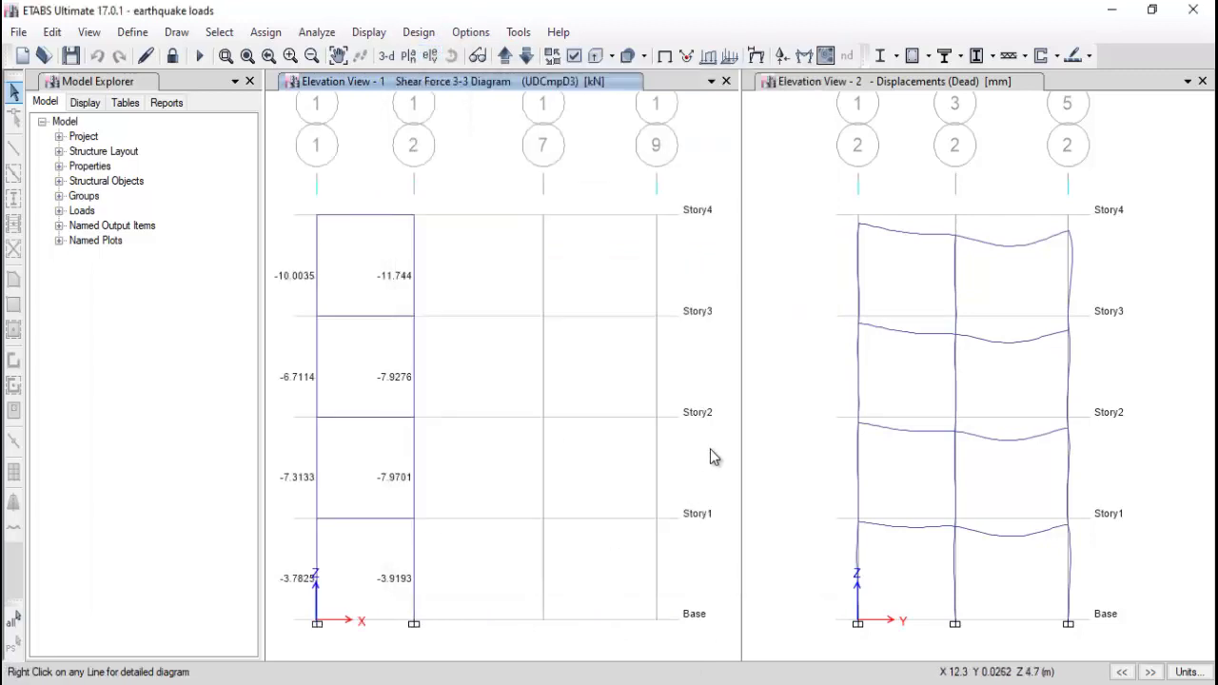
Change the Shear 3-3 diagram view to elevation 3 and examine the column shear forces along X.
click(441, 57)
click(469, 290)
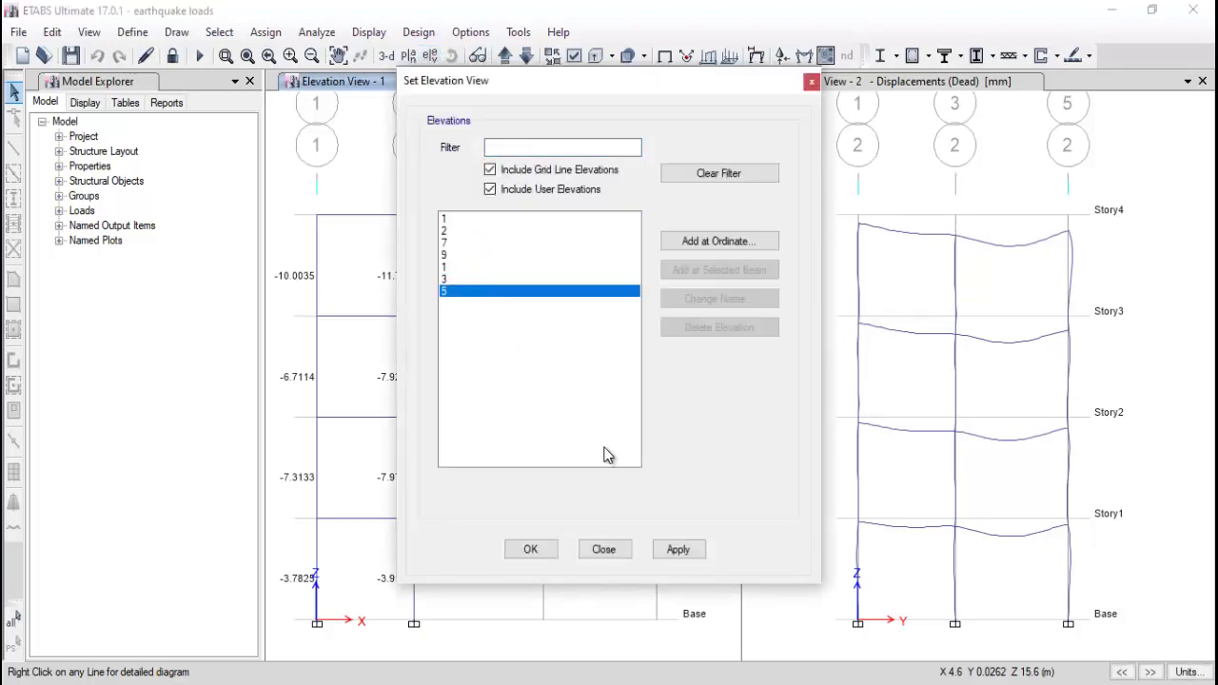
click(699, 552)
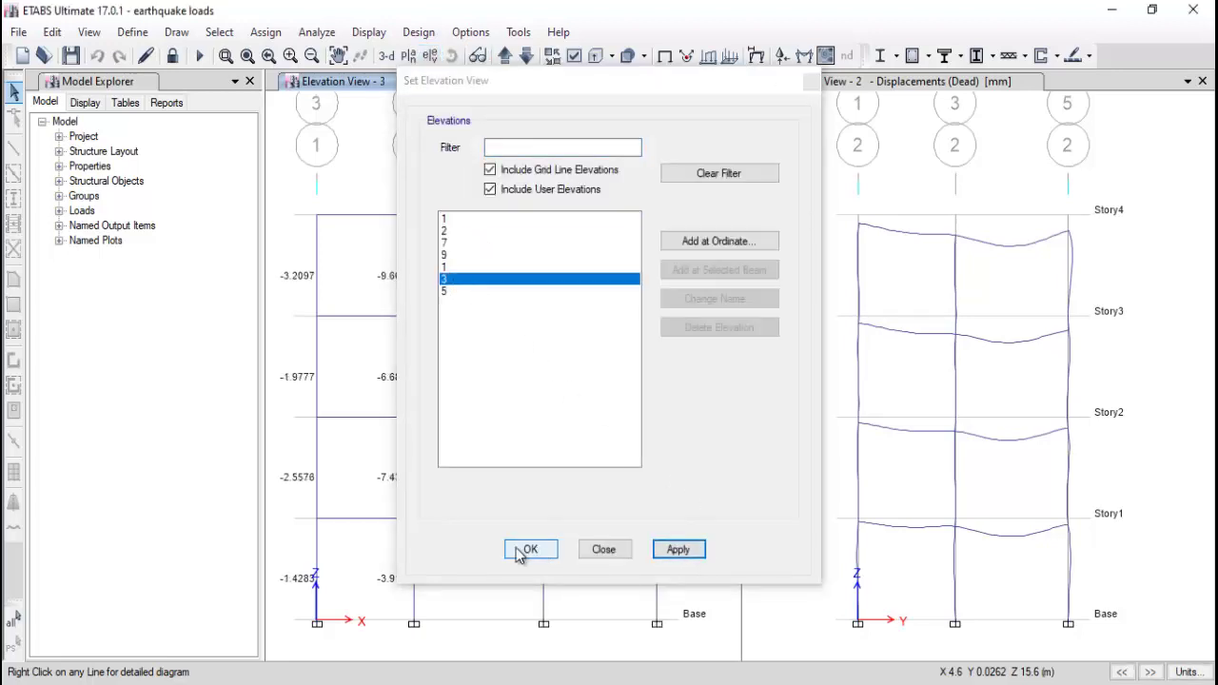
click(525, 551)
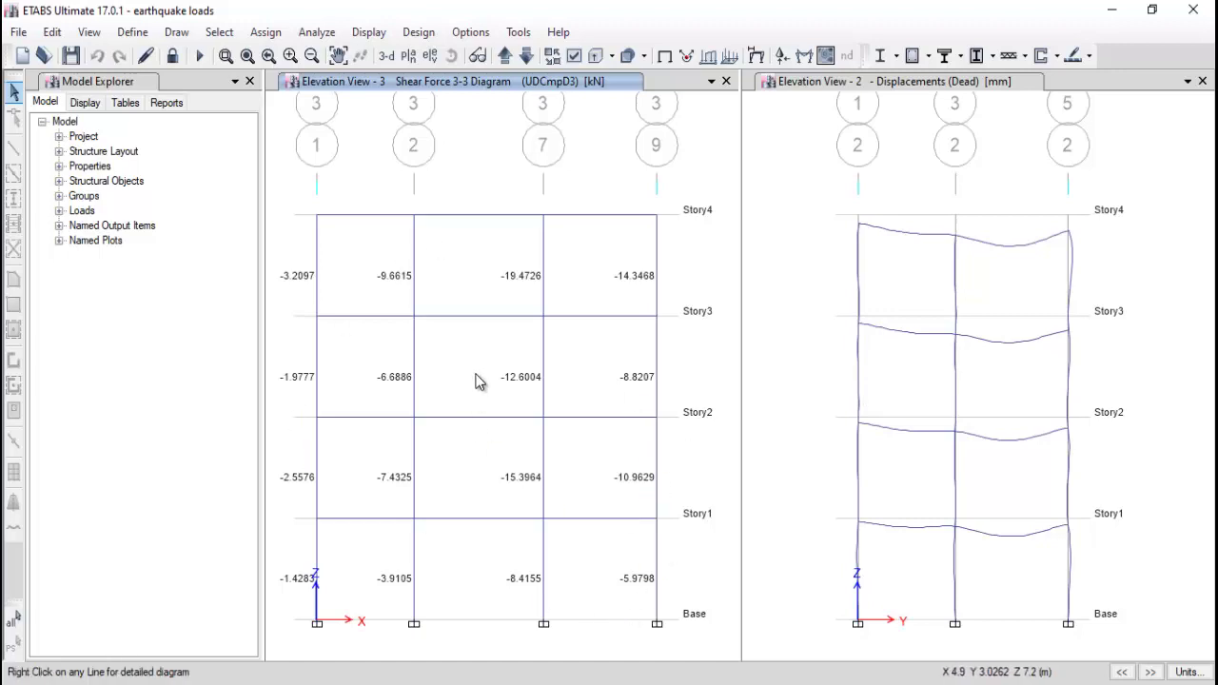
Set the Shear 3-3 diagram view to elevation 5 and review the shear force of each column.
click(430, 56)
click(480, 291)
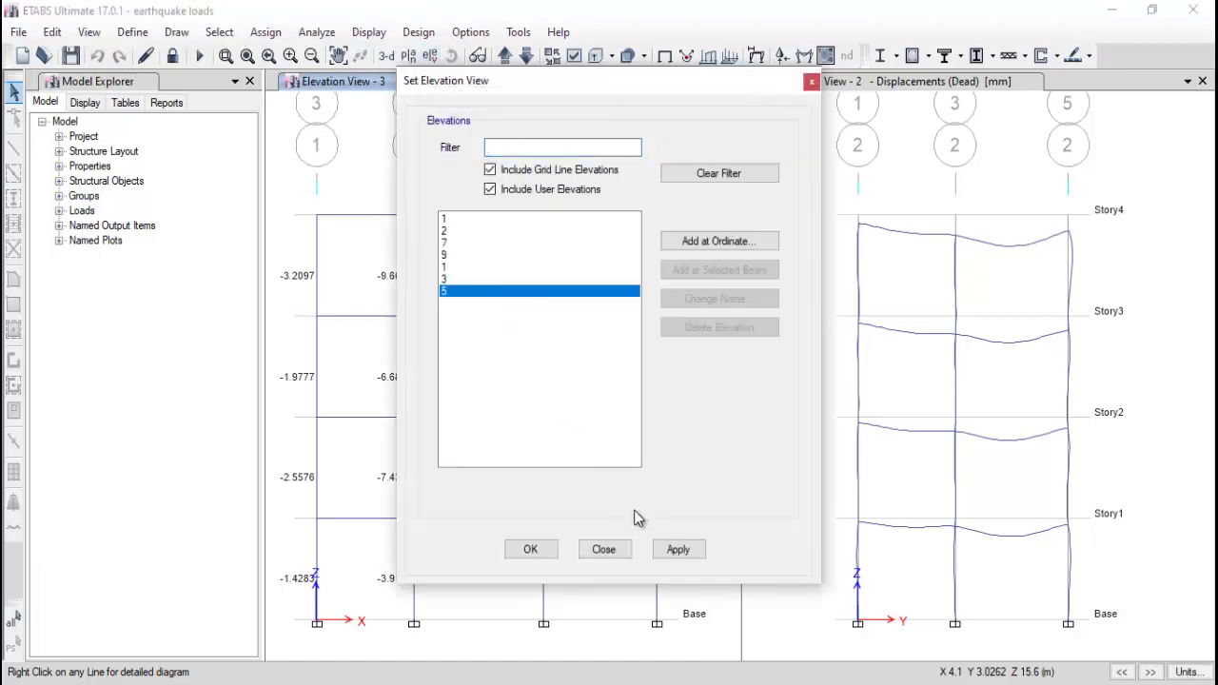
click(670, 548)
click(521, 550)
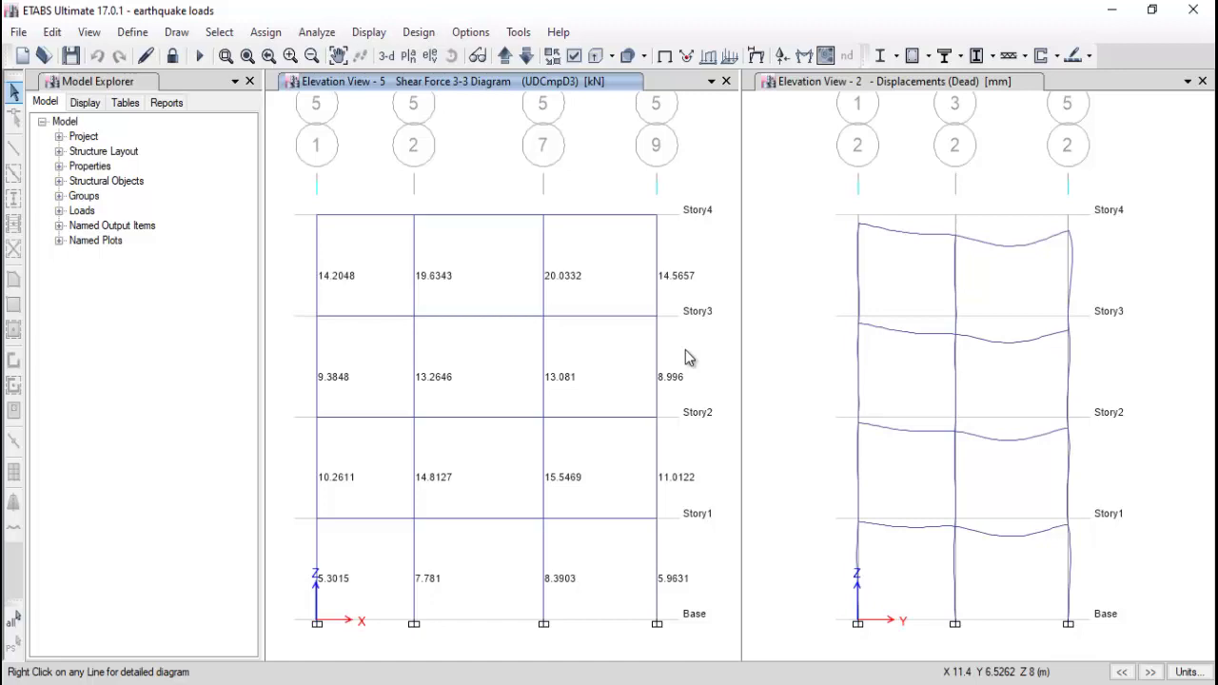
Display the Moment 3-3 diagram for combination UDCmpD3 on elevation 5, keeping the user-defined scale factor of 0.00004, and examine the frame moments.
click(804, 56)
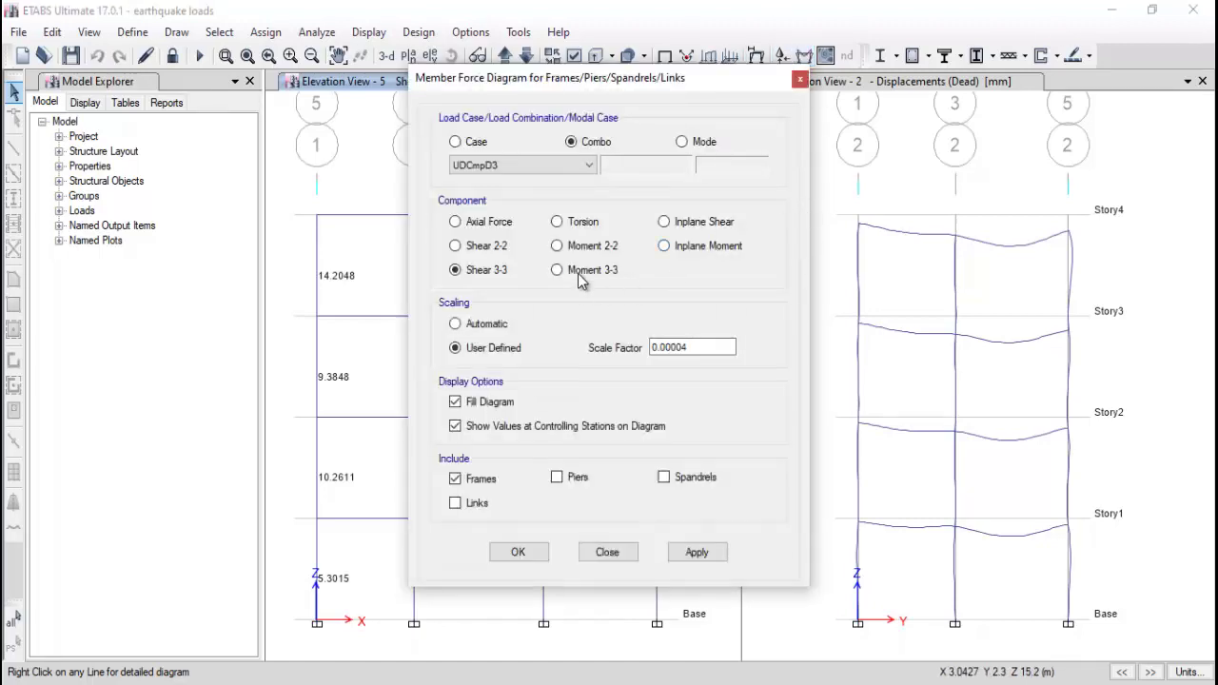
click(571, 271)
click(694, 555)
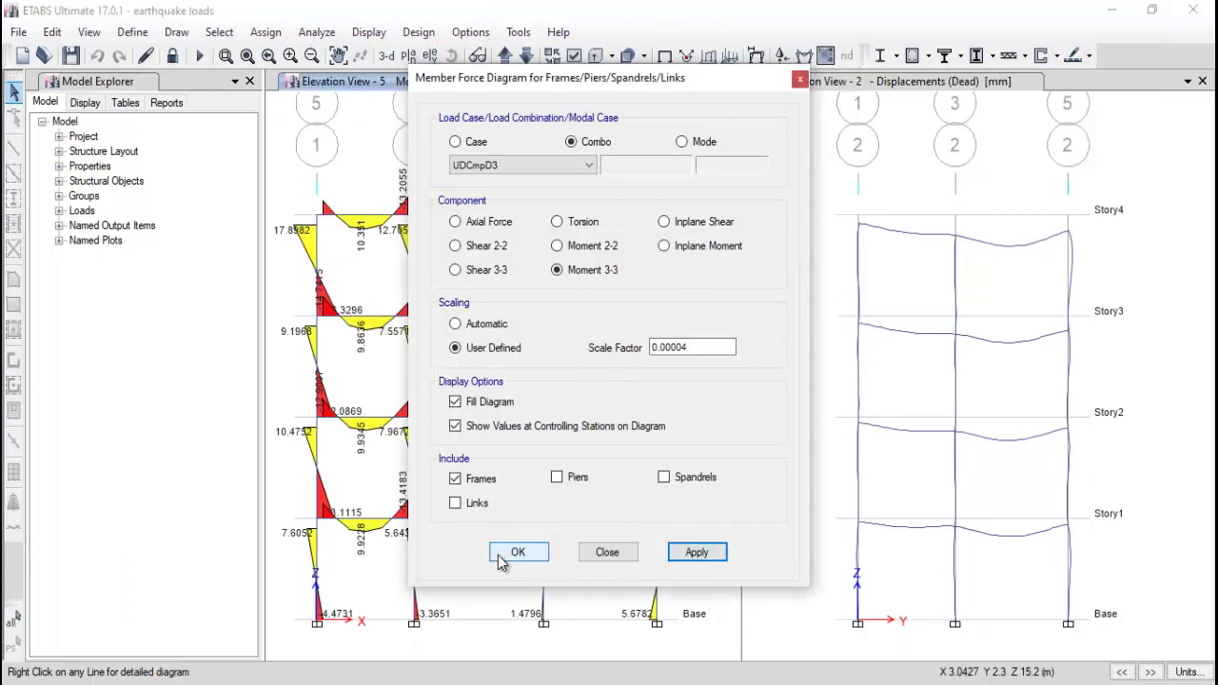
click(514, 554)
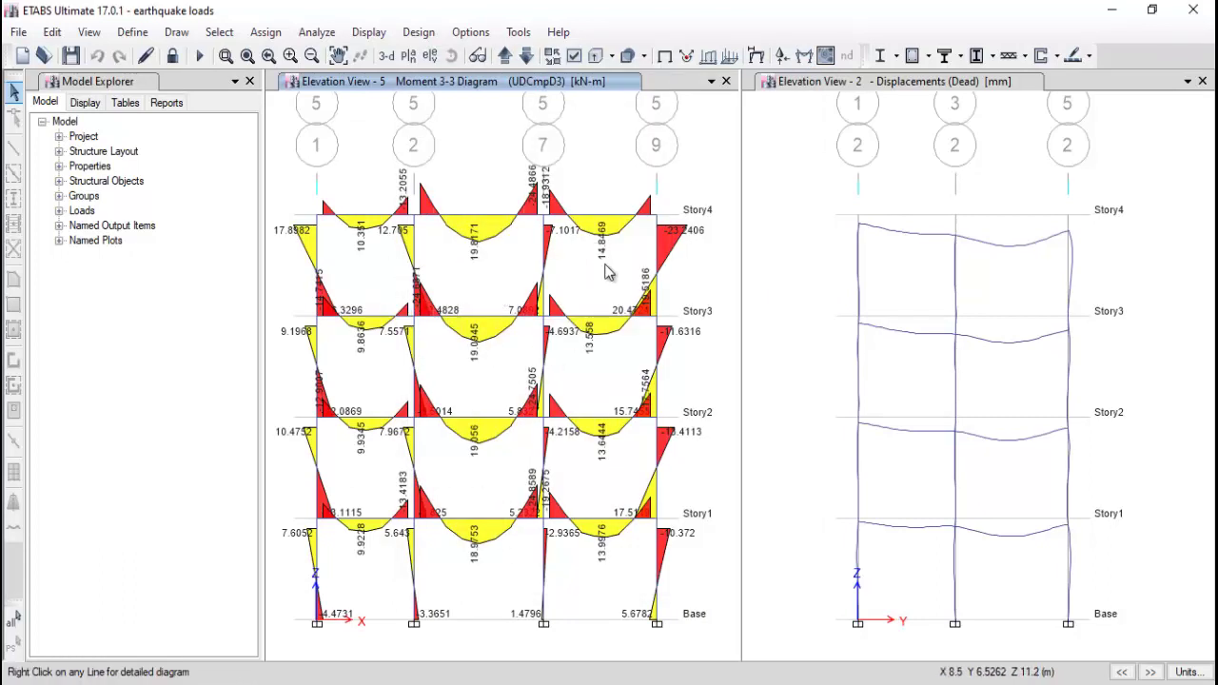
mouse_move(560, 424)
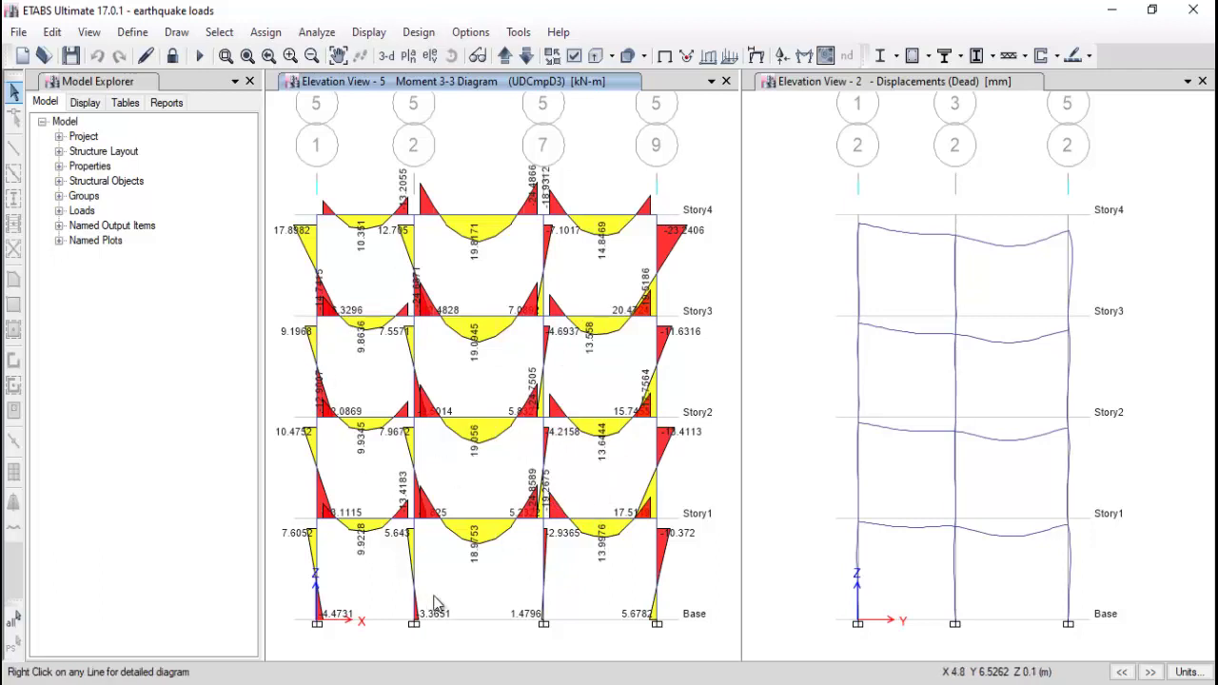
Switch the Moment 3-3 diagram view to elevation 2 and inspect the beam and column moments.
click(428, 57)
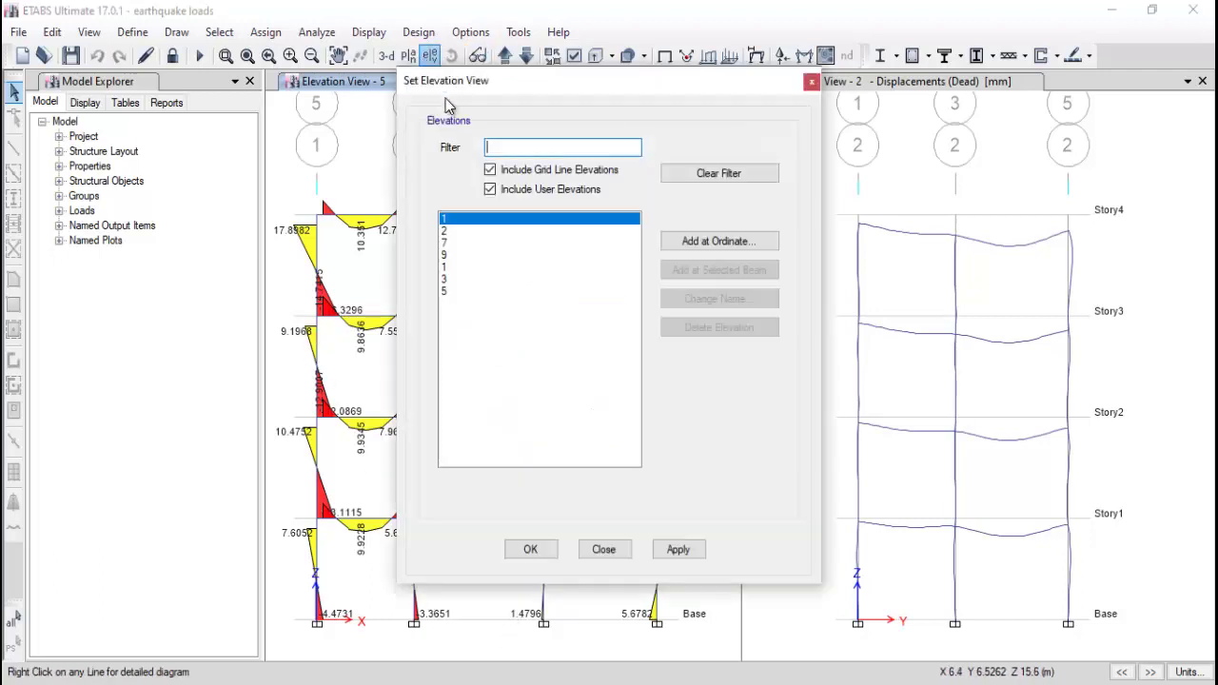
click(444, 230)
click(679, 549)
click(532, 550)
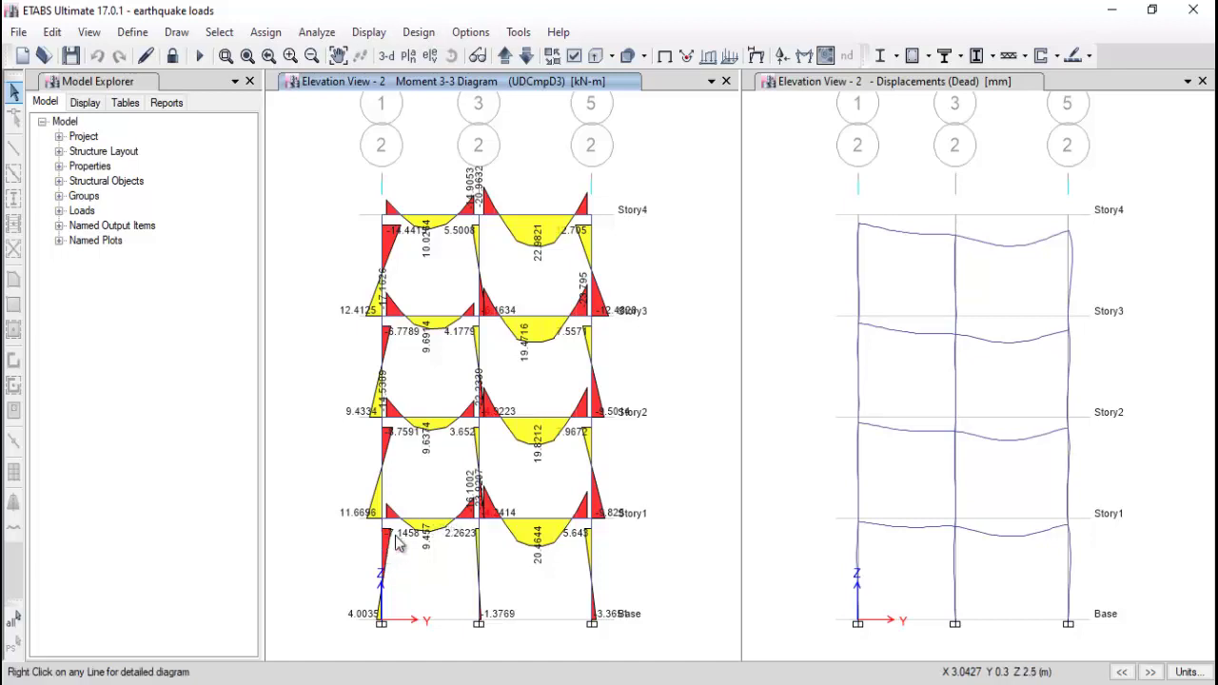
right_click(473, 519)
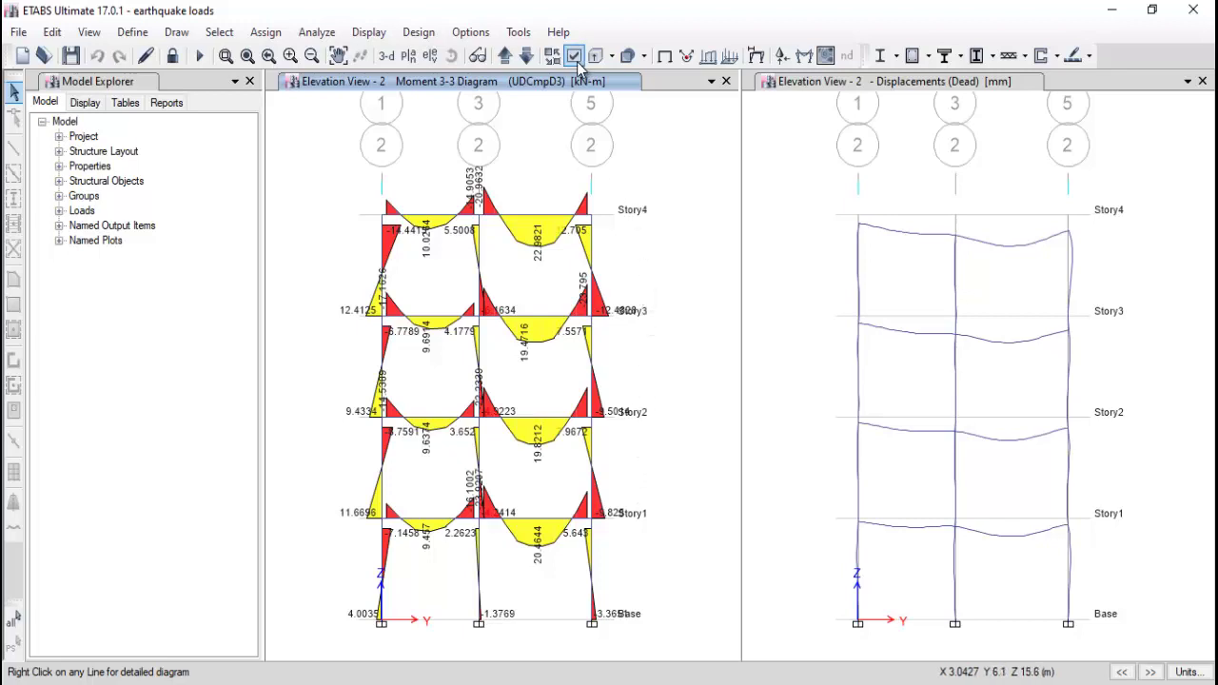
Change the Moment 3-3 diagram view to elevation 7.
click(430, 55)
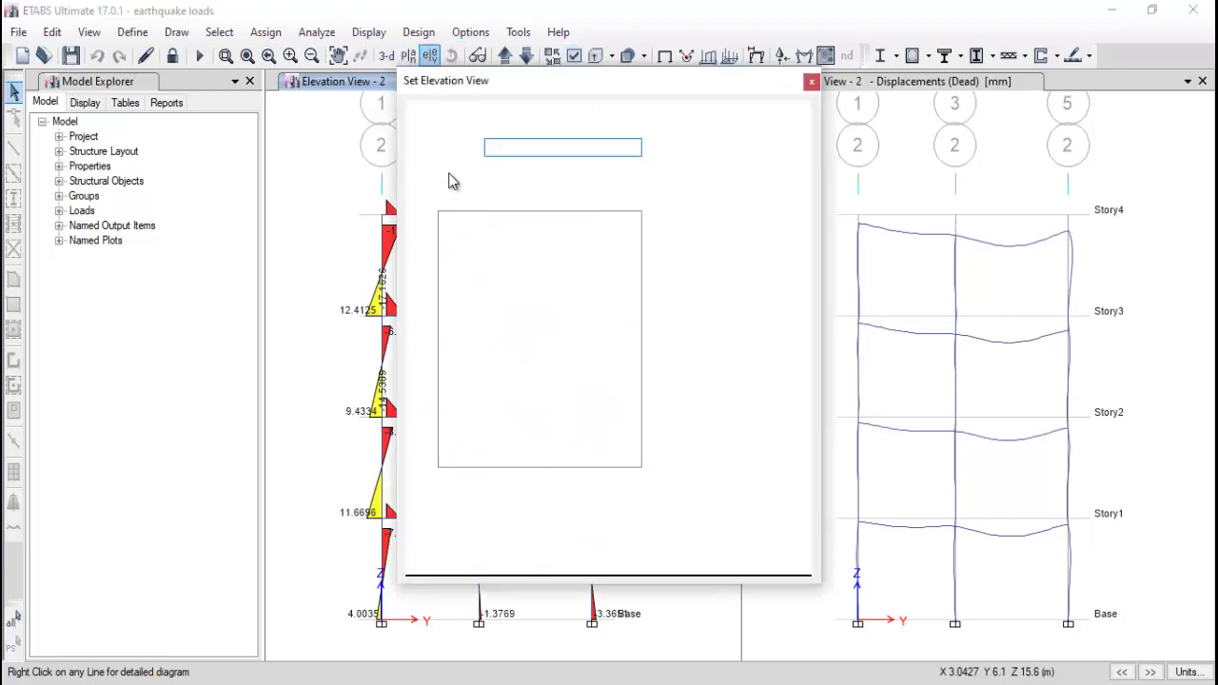
click(445, 243)
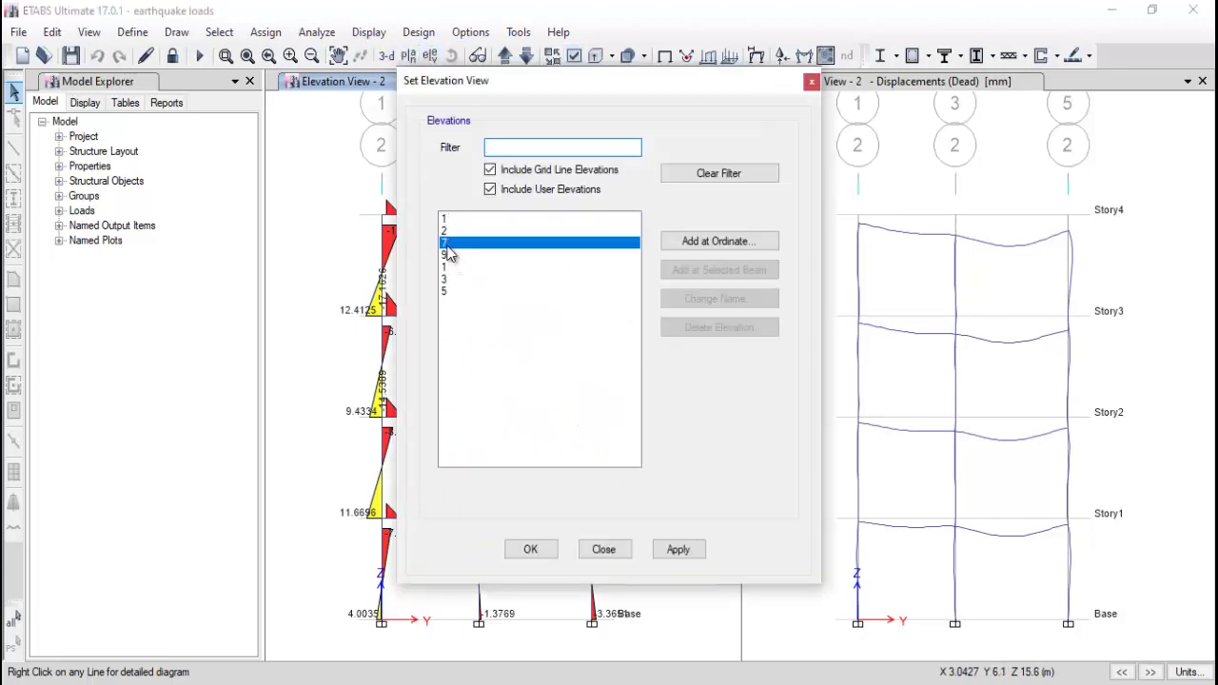
click(676, 549)
click(530, 552)
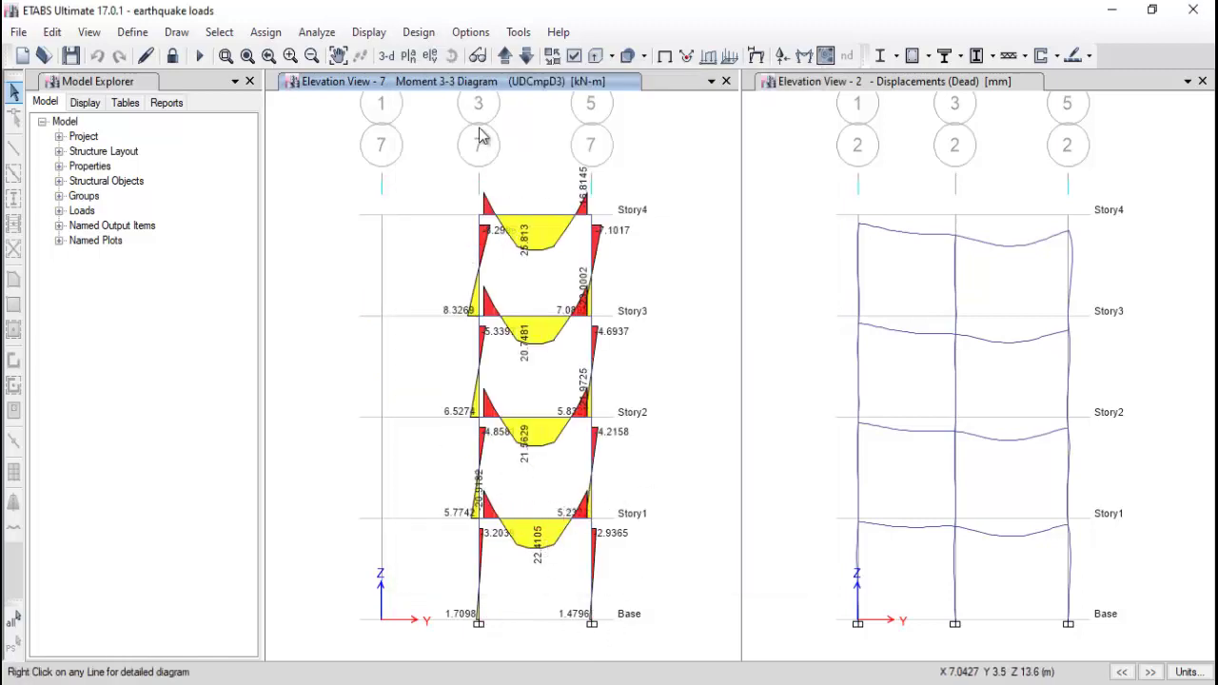
Show the Moment 3-3 diagram on the elevation 1 that runs along the X direction.
click(430, 57)
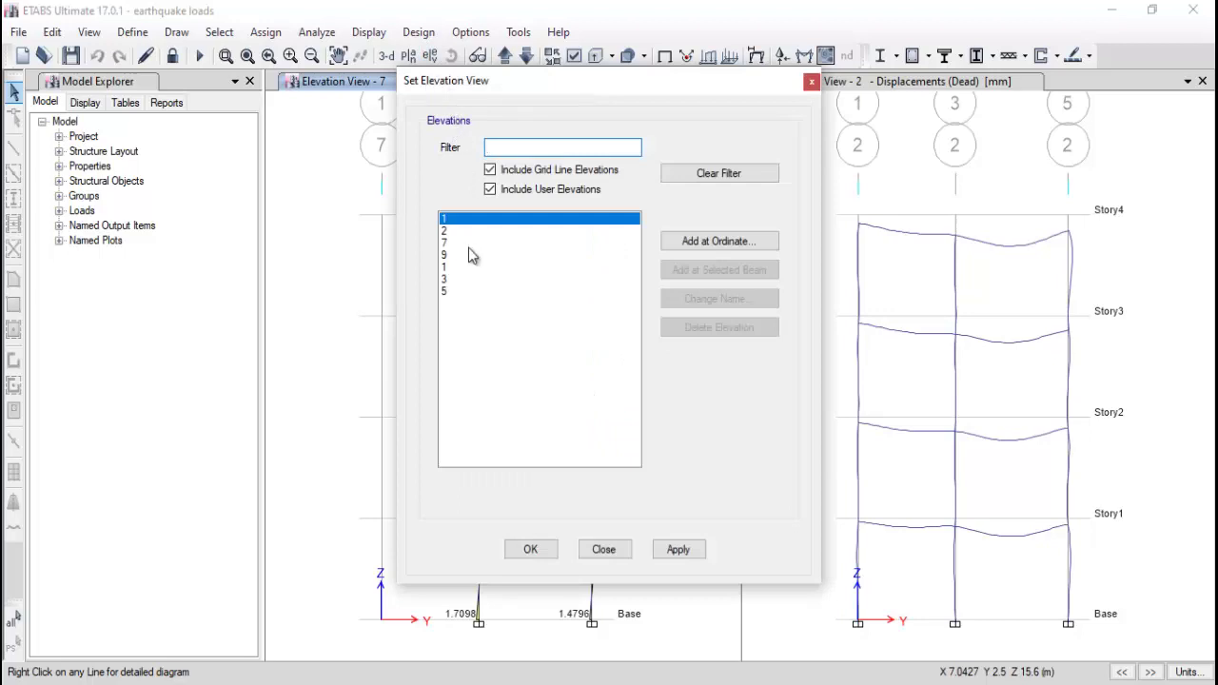
click(466, 255)
click(473, 280)
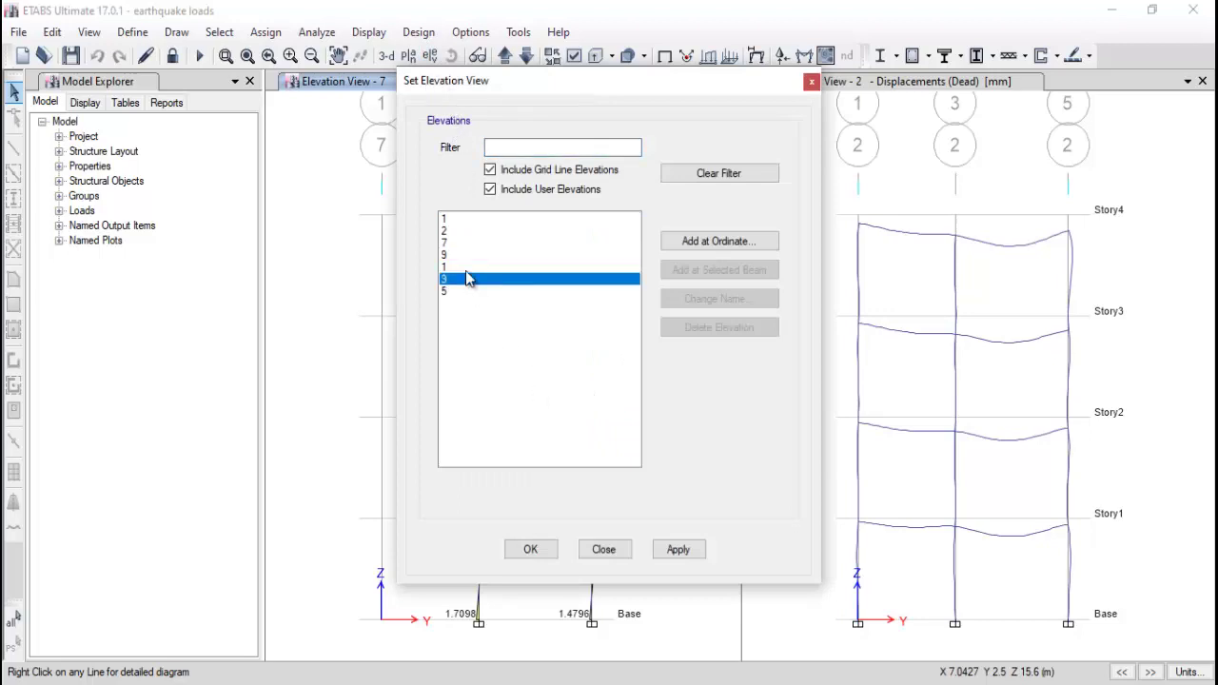
click(470, 266)
click(676, 550)
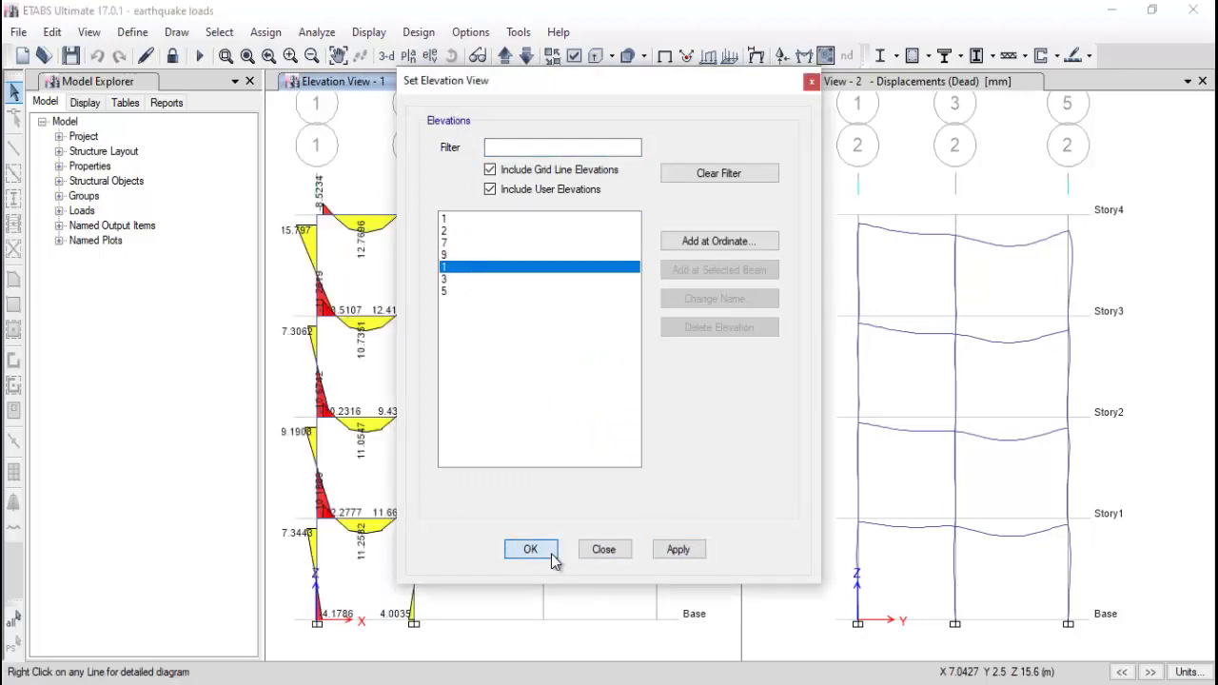
click(551, 555)
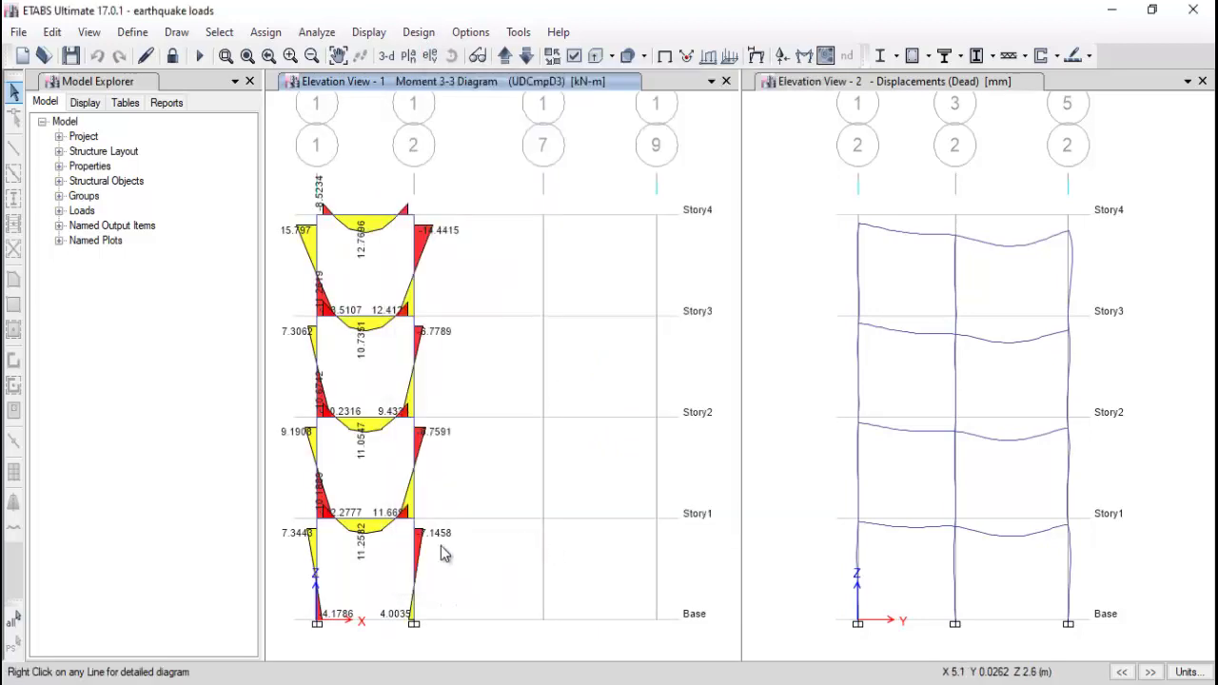
Set the Moment 3-3 diagram view to elevation 3 and examine the frame moments.
click(430, 57)
click(449, 279)
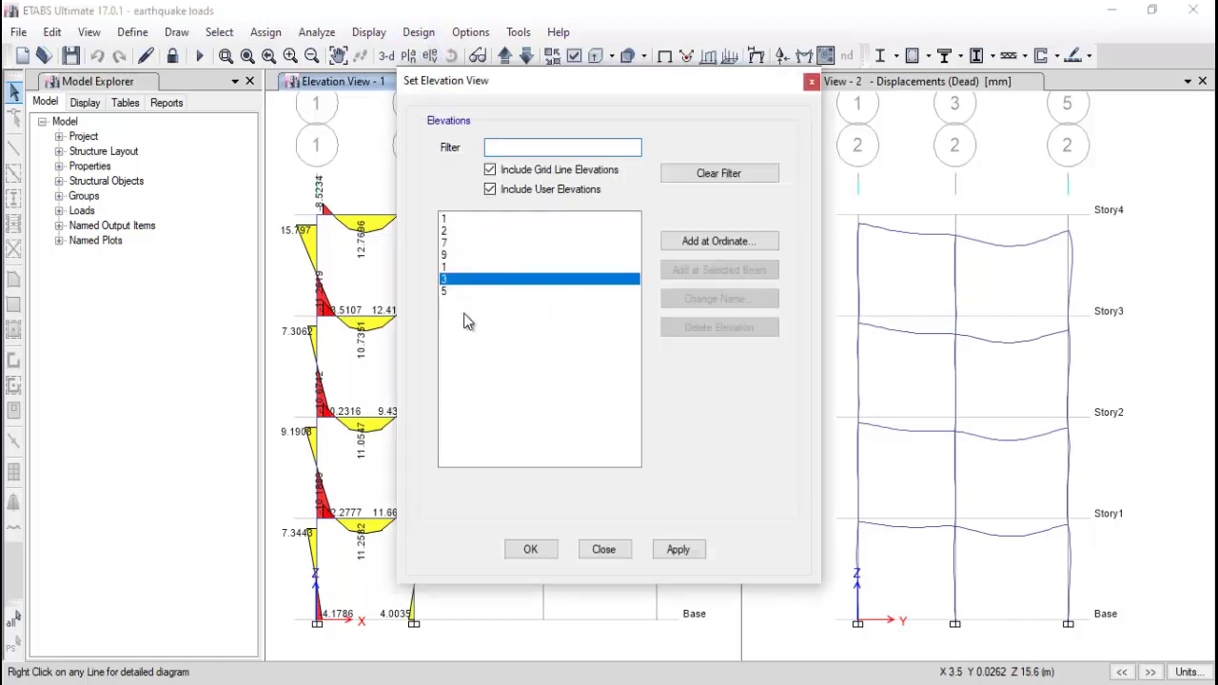
click(676, 552)
click(544, 550)
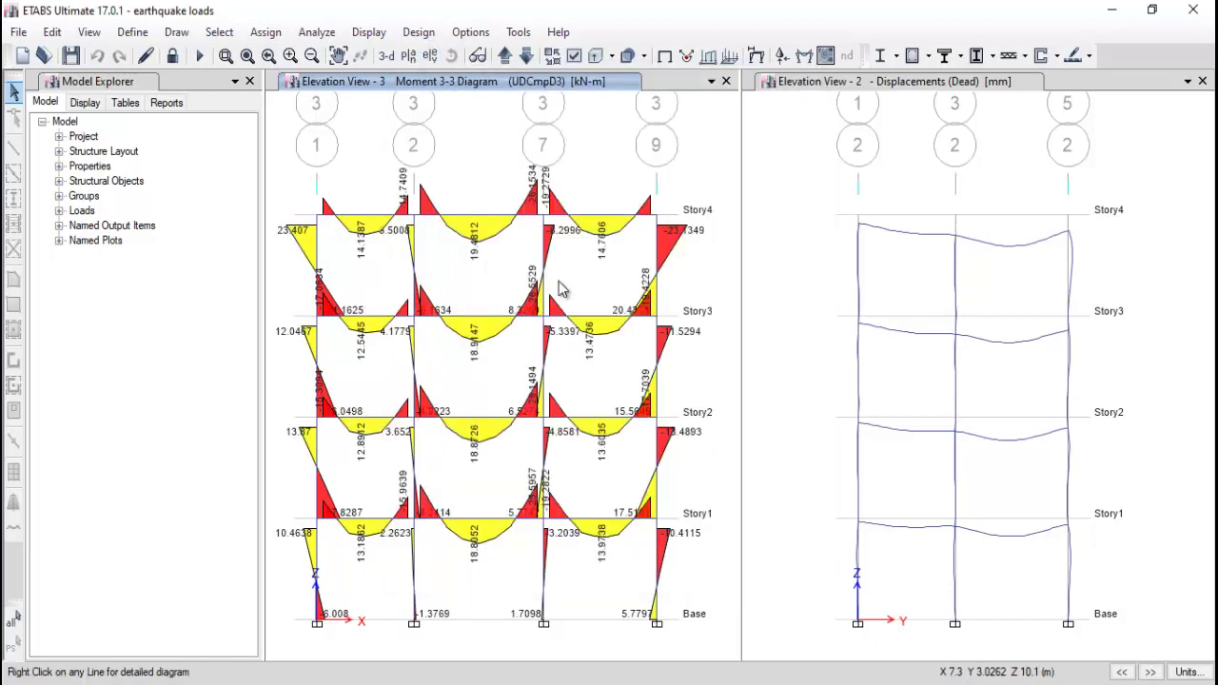